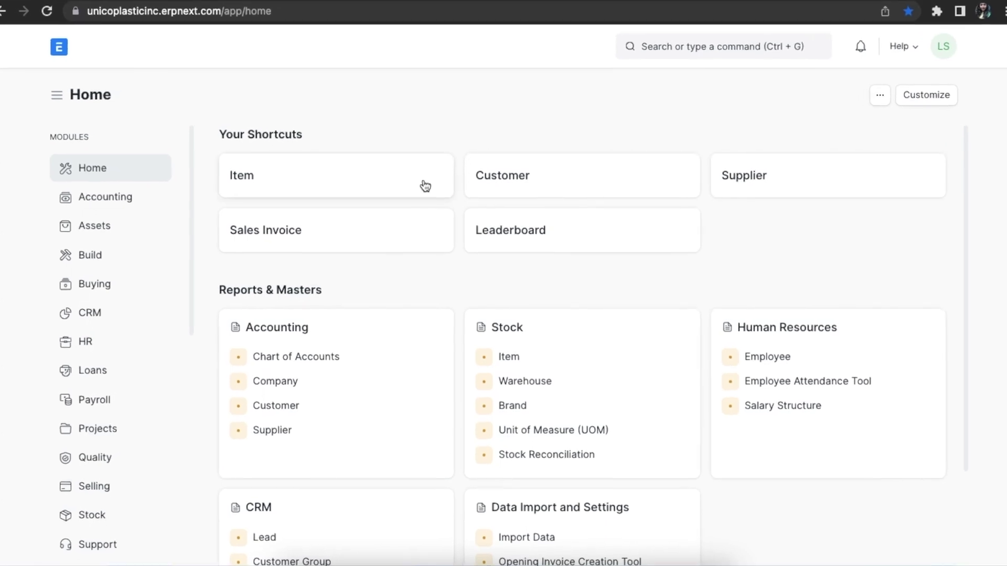
# Step: Review the stock levels and details of the Plastic Furniture Set item, then return to the home page
pyautogui.click(424, 184)
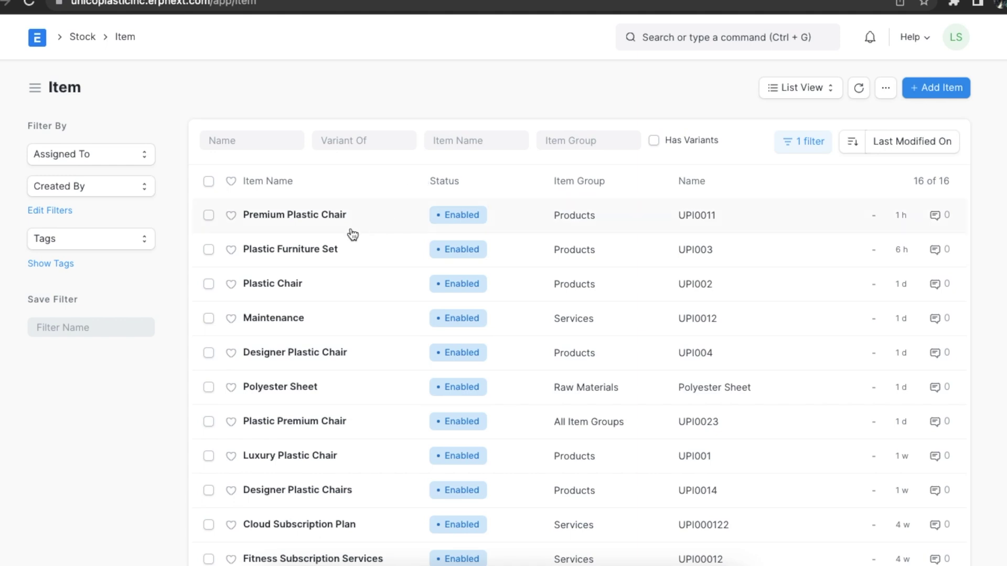
pyautogui.click(323, 251)
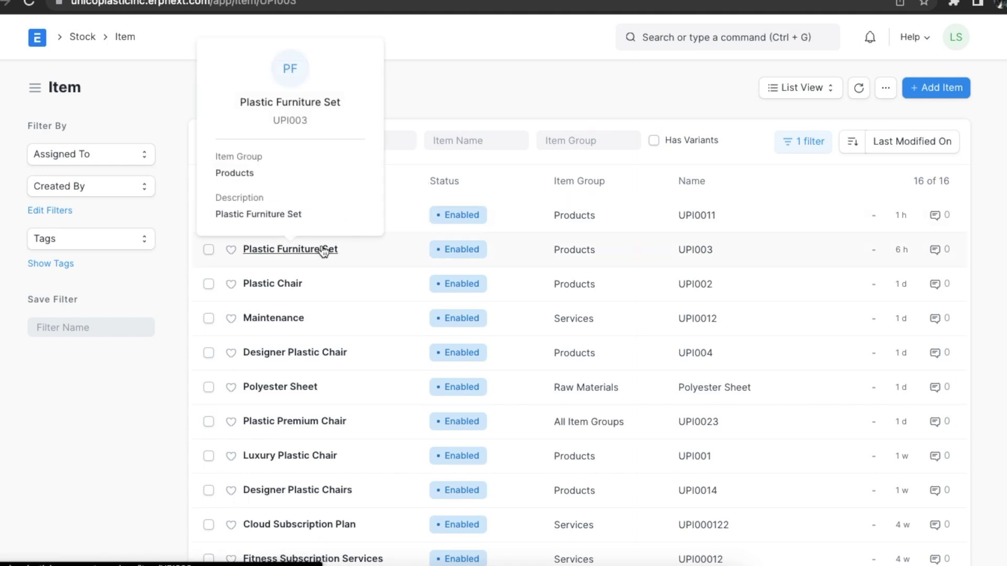
pyautogui.scroll(-7, 596, 375)
pyautogui.scroll(-5, 596, 376)
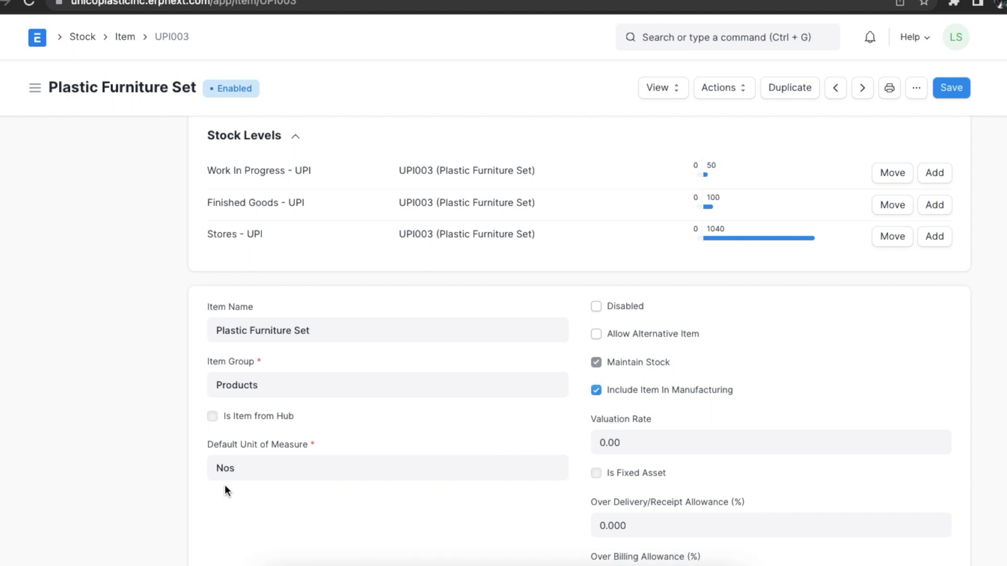
pyautogui.hotkey('alt', 'Left')
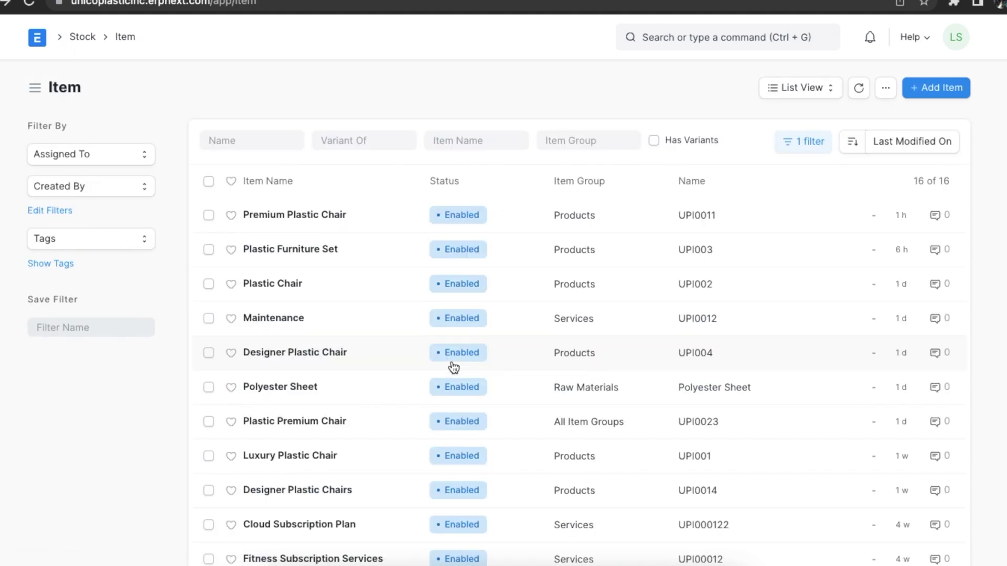
pyautogui.hotkey('alt', 'Left')
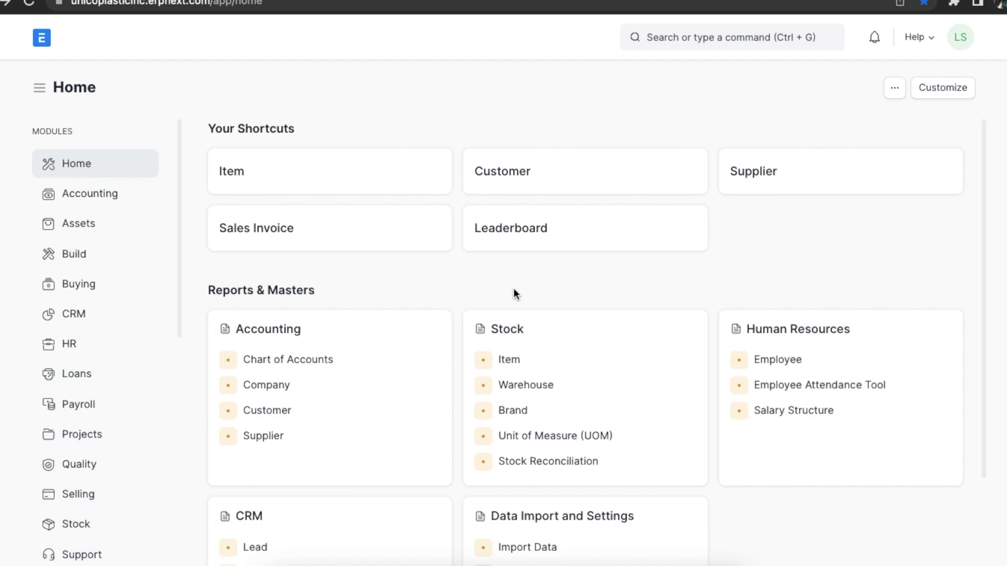
# Step: Search for "stock Entry" and open the Stock Entry list to look through the existing entries
pyautogui.click(657, 39)
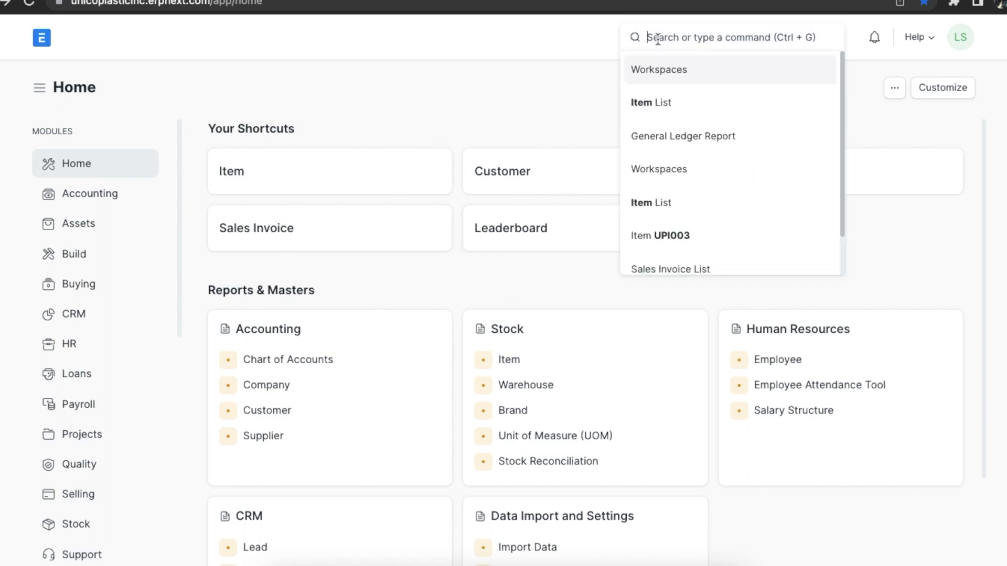
pyautogui.write('st')
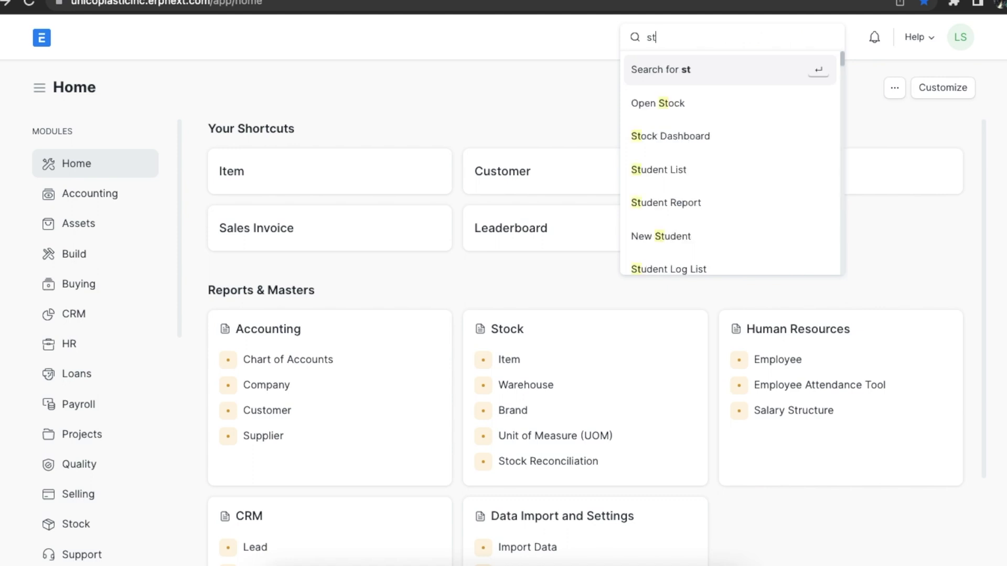
pyautogui.write('ock')
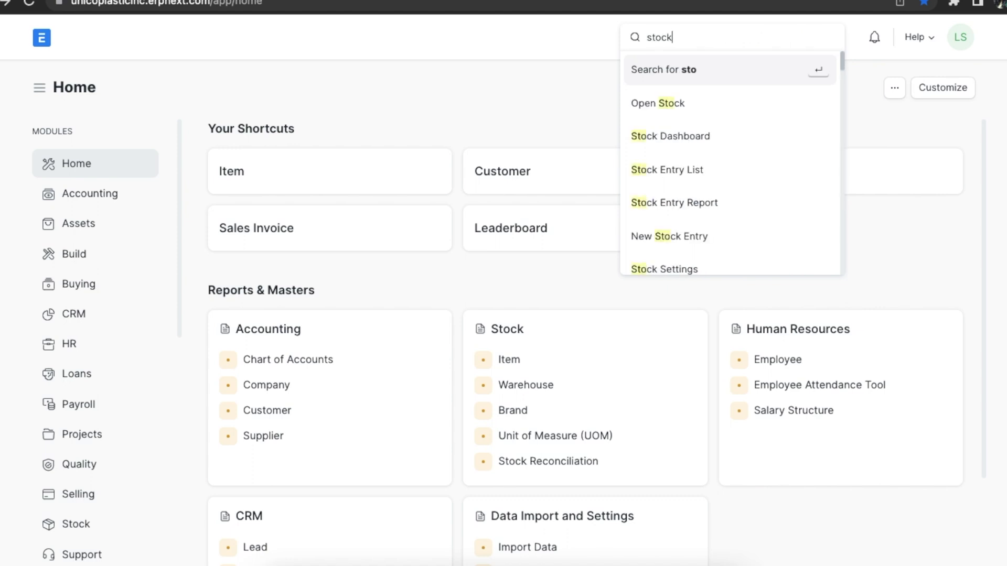
pyautogui.write(' Entry')
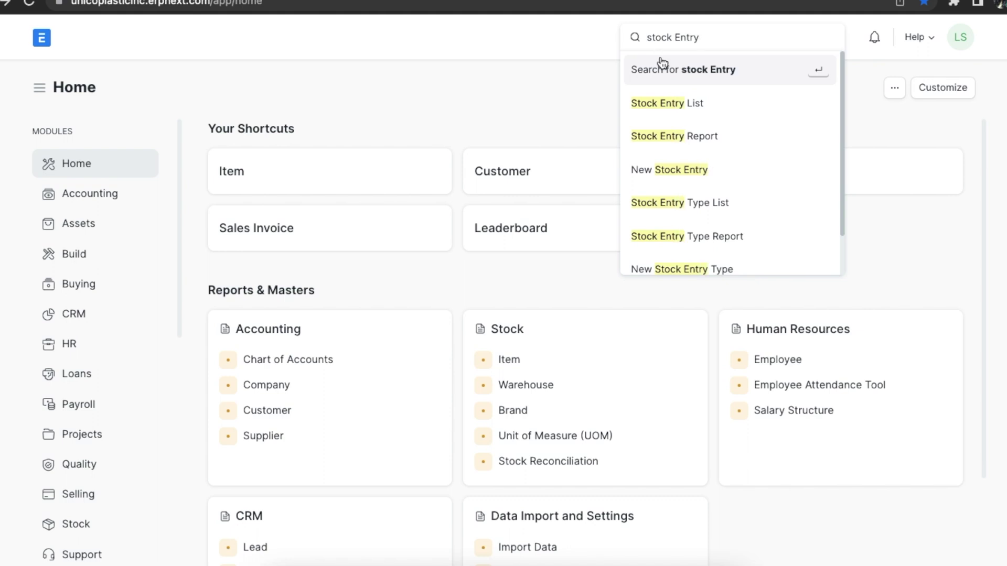
pyautogui.click(739, 110)
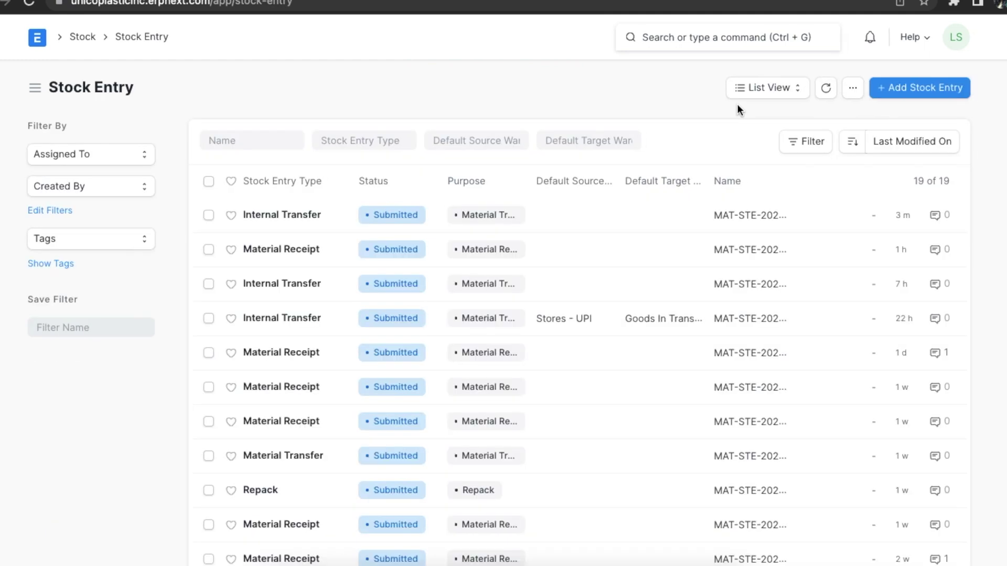
pyautogui.scroll(-4, 719, 279)
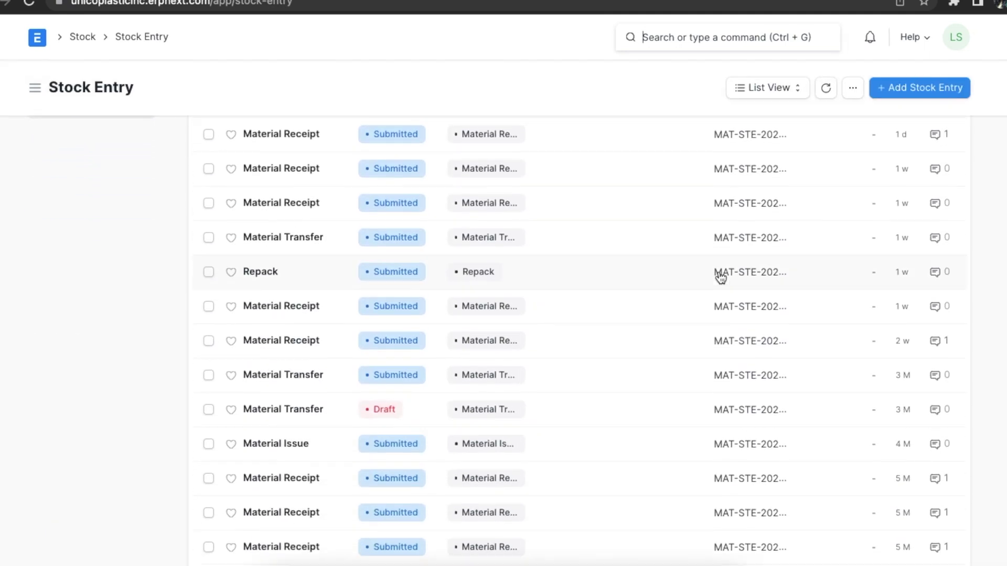
pyautogui.scroll(5, 720, 278)
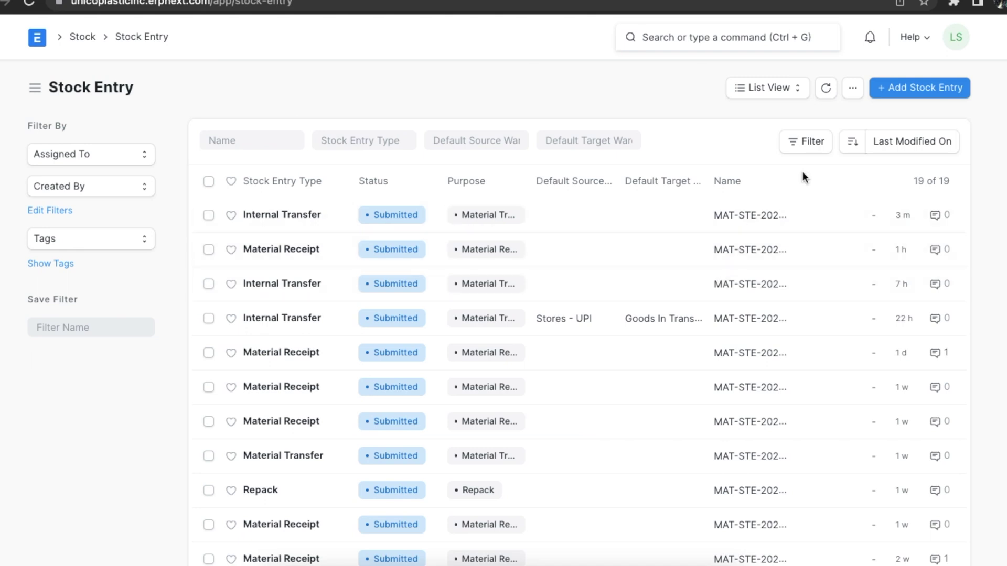
# Step: Create a new stock entry of type Material Receipt with Stores - UPI as the default target warehouse
pyautogui.click(912, 90)
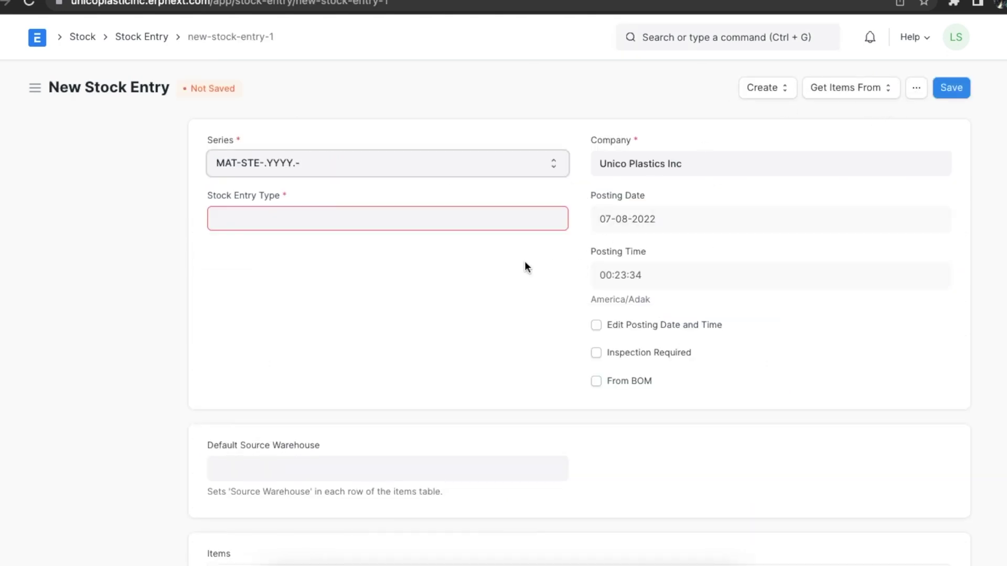
pyautogui.click(494, 225)
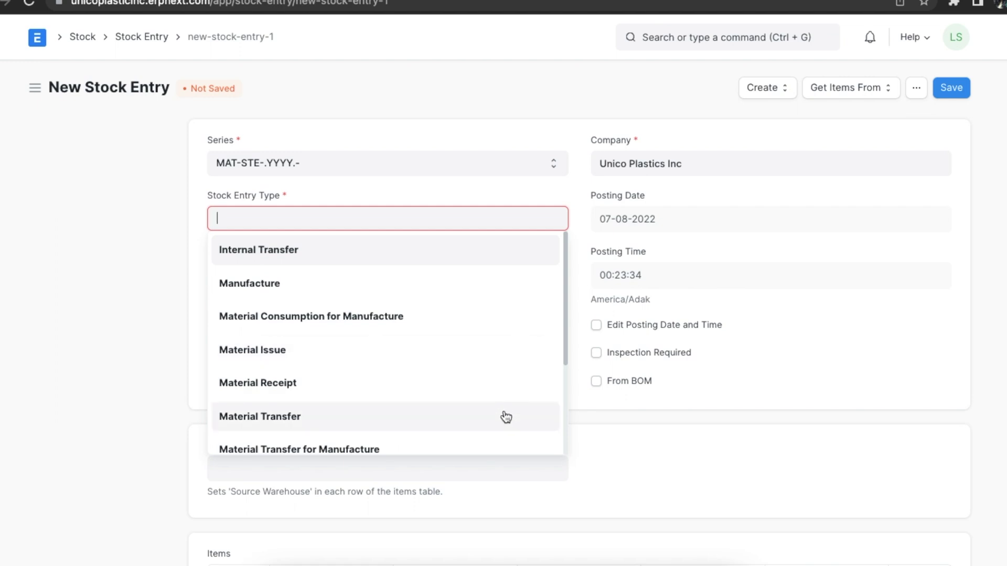
pyautogui.click(504, 386)
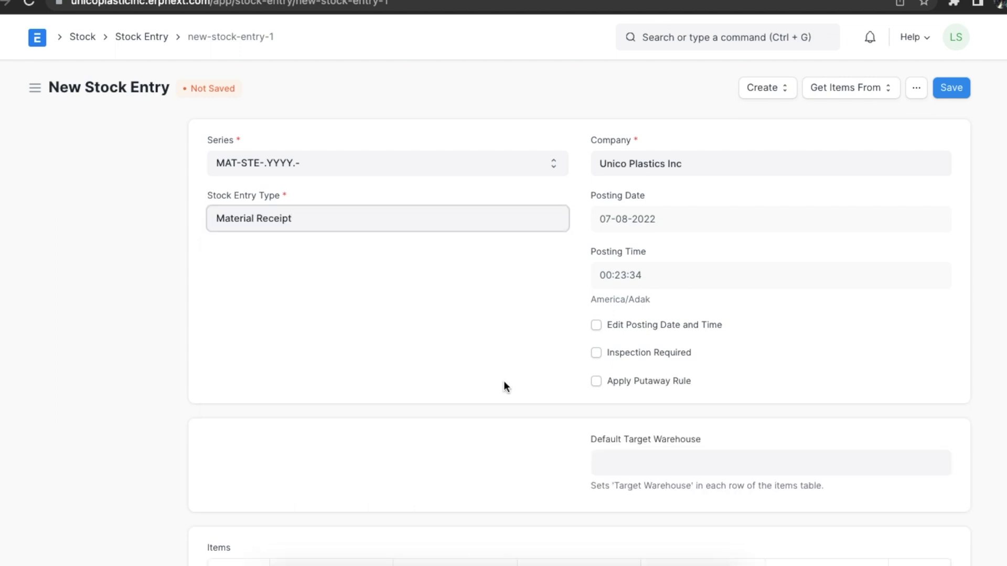
pyautogui.scroll(-2, 503, 386)
pyautogui.click(608, 346)
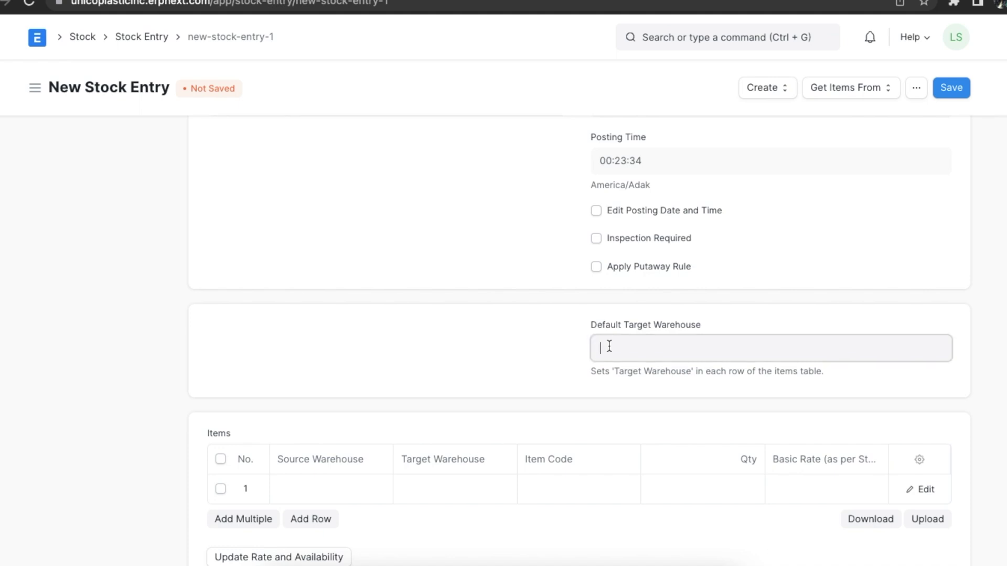
pyautogui.write('sto')
pyautogui.click(615, 382)
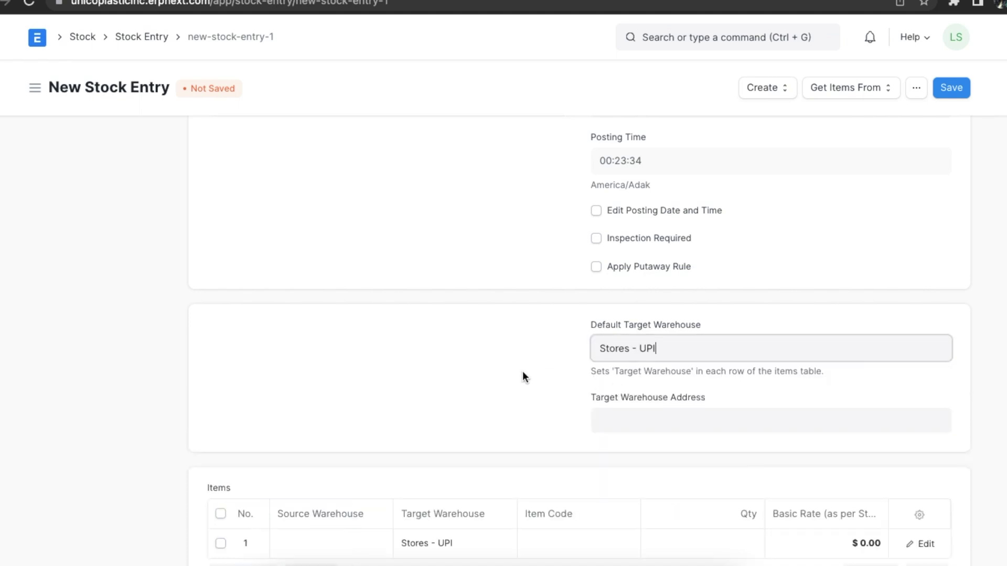
# Step: Fill the first item row with source warehouse Finished Goods - UPI, item code UPI001 and quantity 100
pyautogui.scroll(-3, 522, 373)
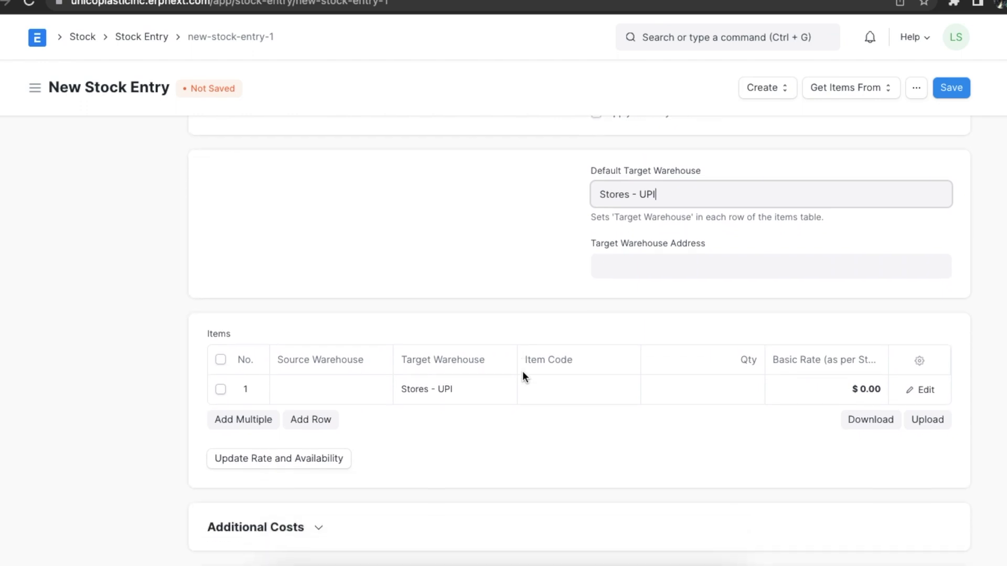
pyautogui.scroll(-1, 522, 370)
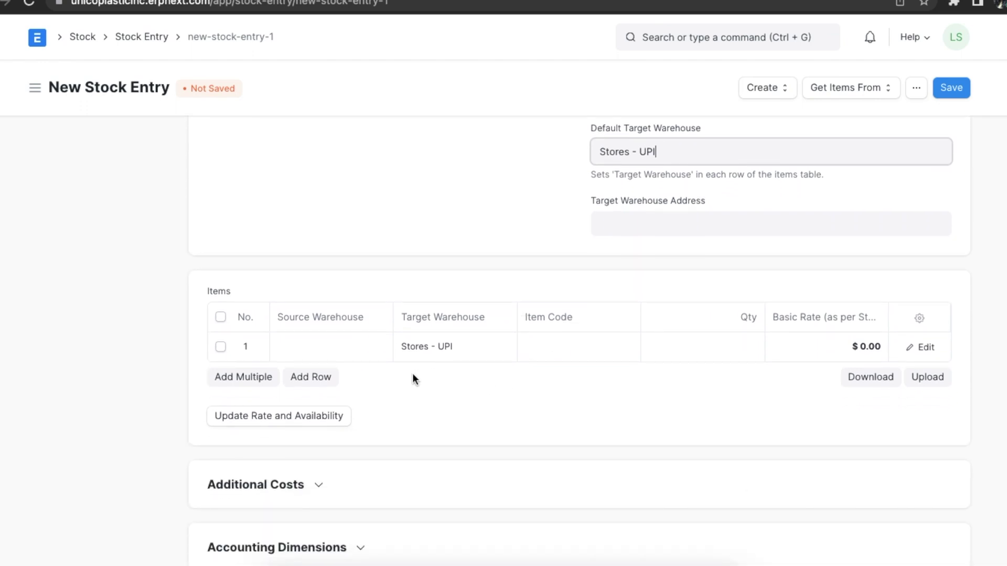
pyautogui.click(350, 346)
pyautogui.write('fini')
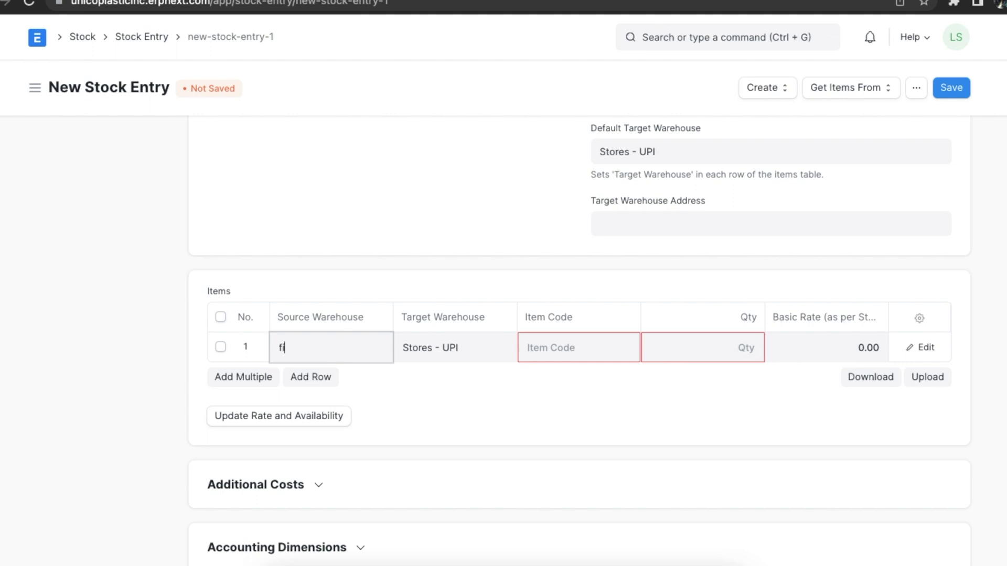
pyautogui.click(357, 394)
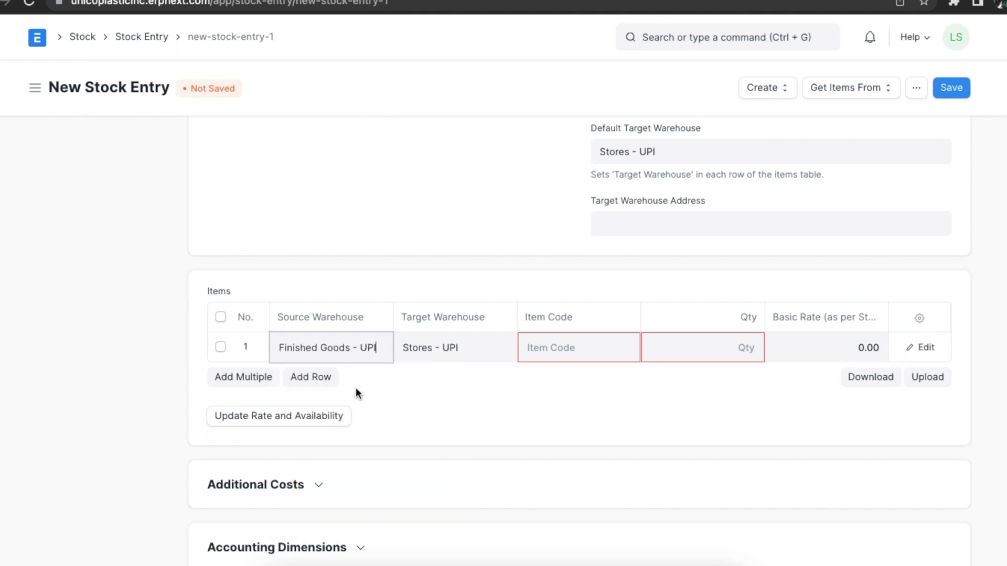
pyautogui.click(547, 351)
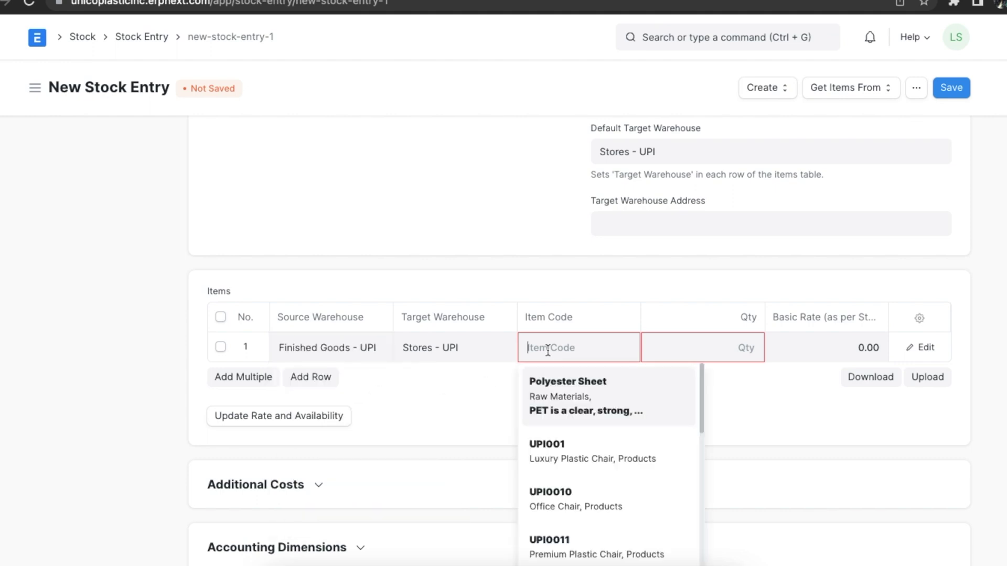
pyautogui.click(571, 448)
pyautogui.click(687, 360)
pyautogui.write('100')
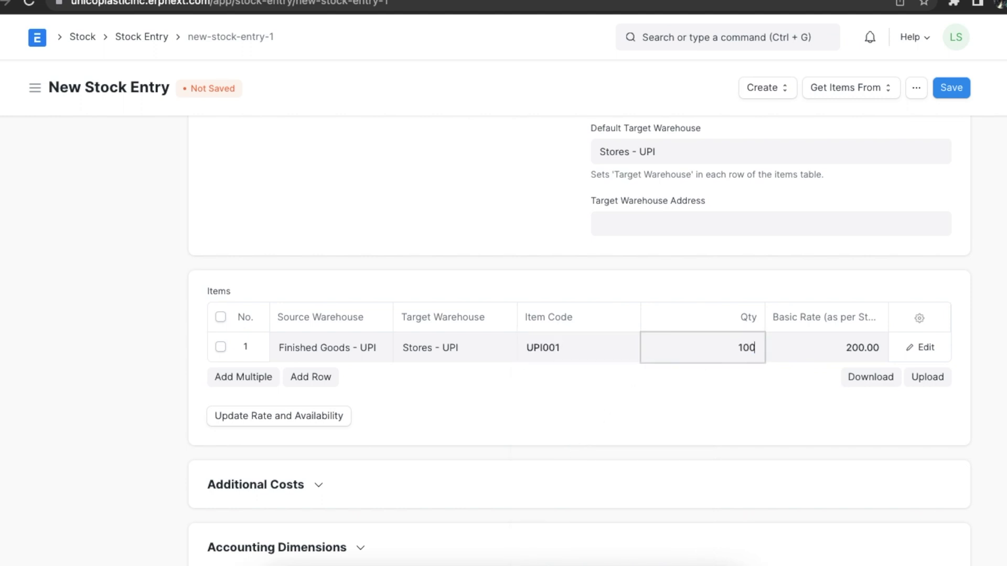
pyautogui.click(622, 394)
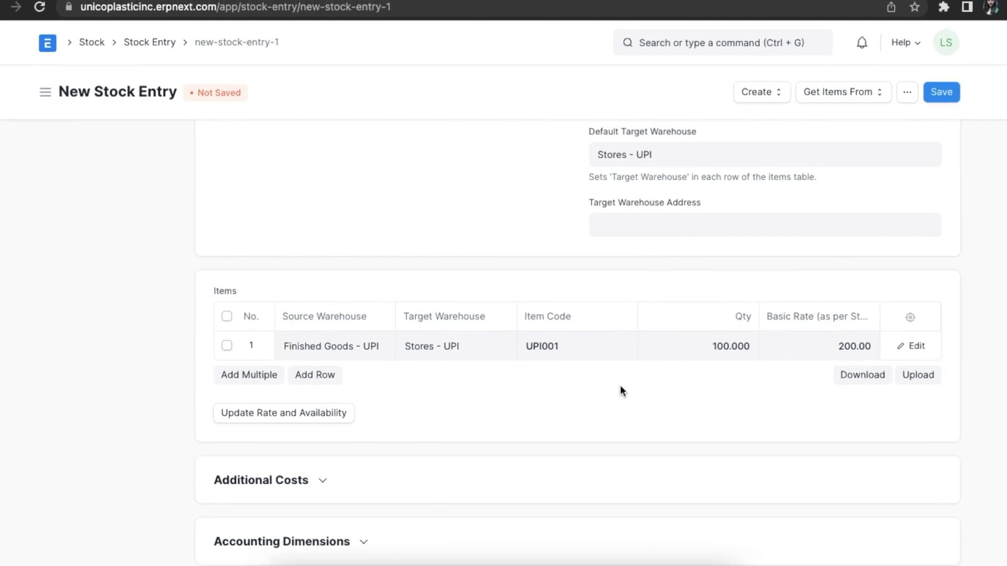
# Step: Add a second item row with source warehouse Stores - UPI, item code UPI0010 and quantity 10
pyautogui.click(314, 374)
pyautogui.click(330, 374)
pyautogui.write('sto')
pyautogui.click(334, 404)
pyautogui.click(545, 367)
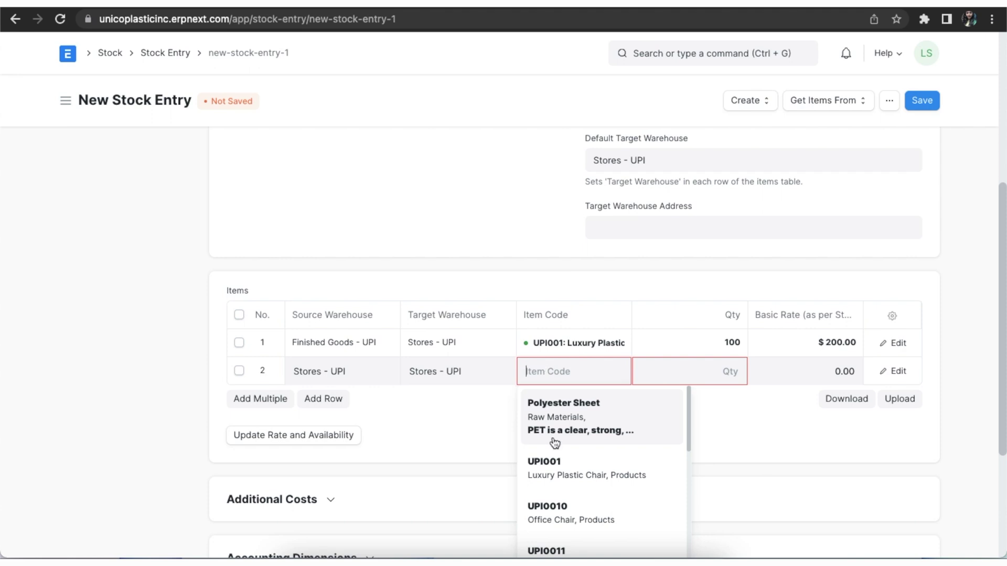
pyautogui.click(559, 516)
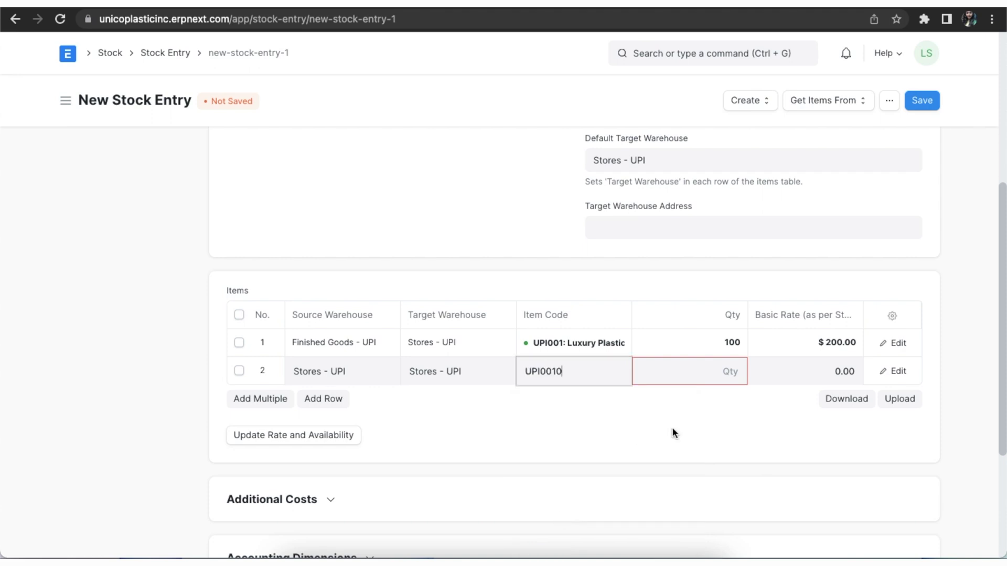
pyautogui.click(710, 372)
pyautogui.write('10')
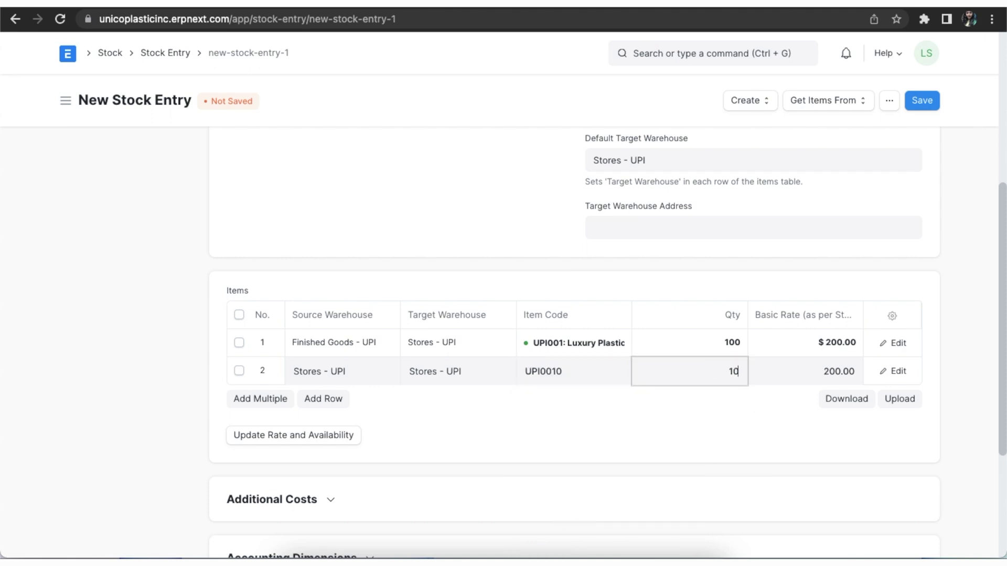
# Step: Paste the serial numbers SN0083 to SN0092 into the details of the second item row and close the row editor
pyautogui.click(894, 371)
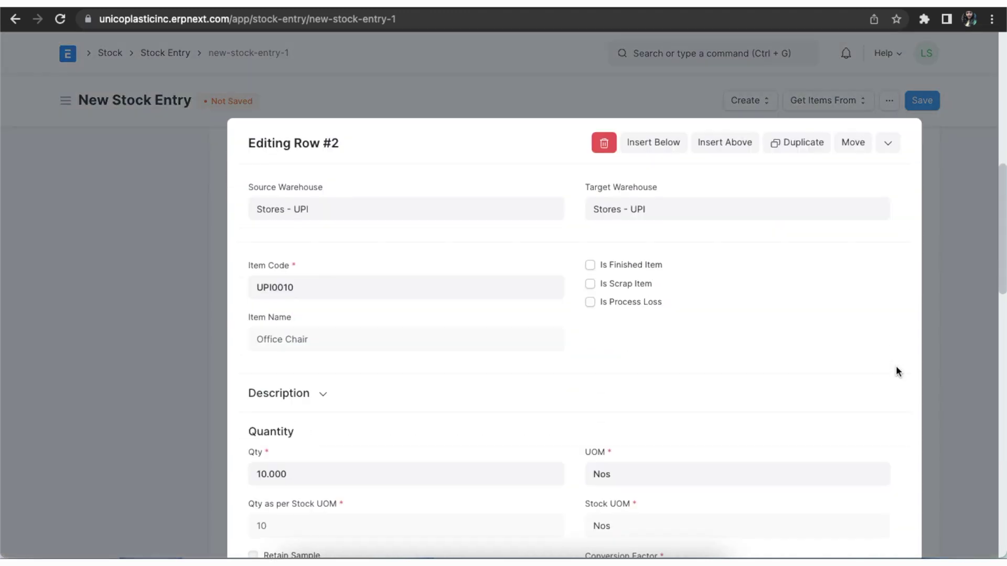
pyautogui.scroll(-10, 432, 408)
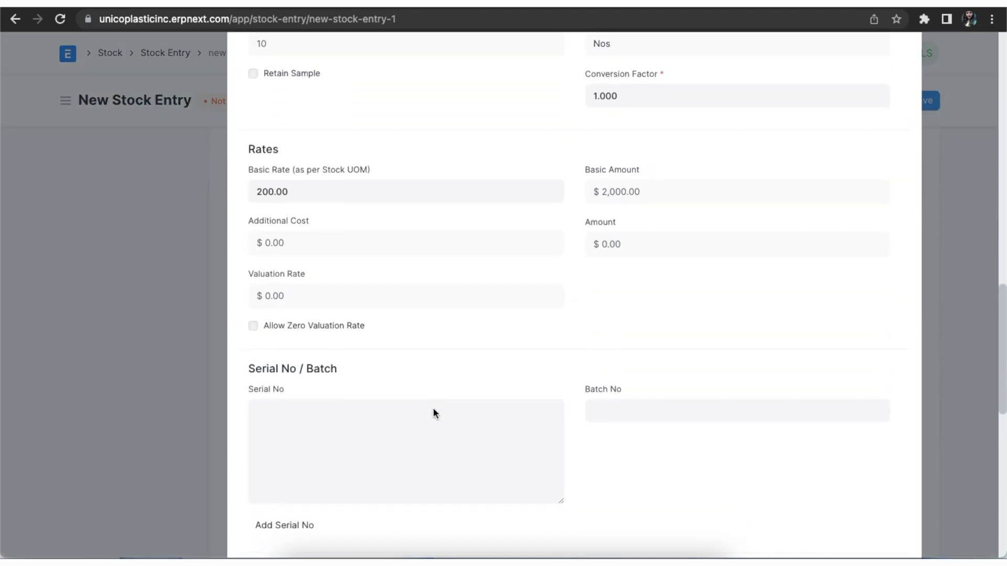
pyautogui.click(360, 332)
pyautogui.press('super+v')
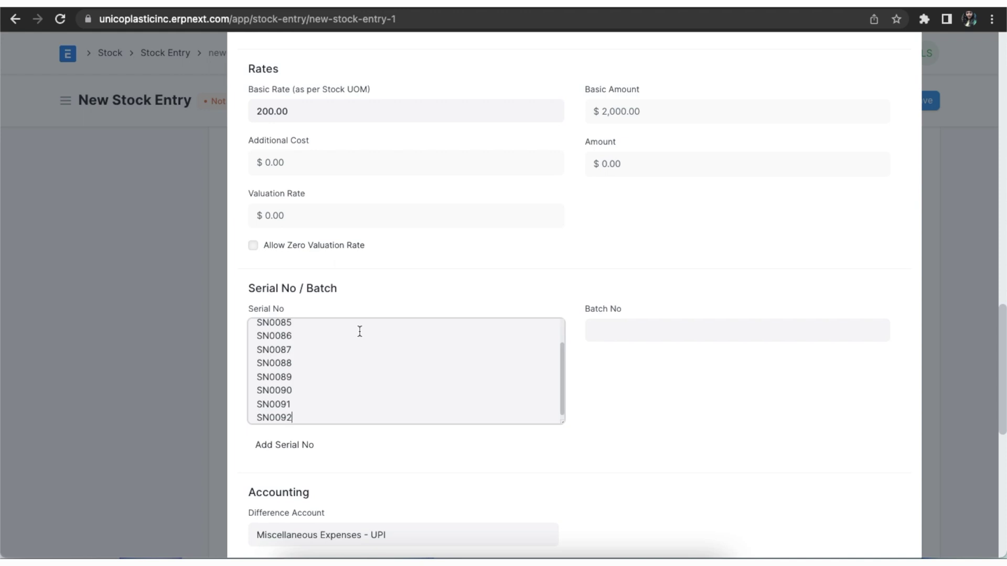
pyautogui.scroll(2, 342, 371)
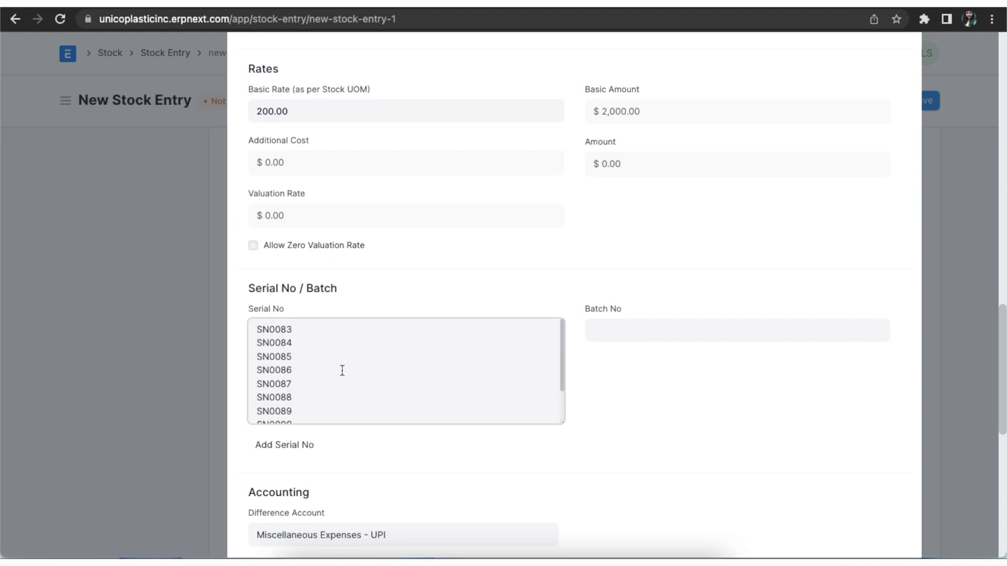
pyautogui.click(175, 300)
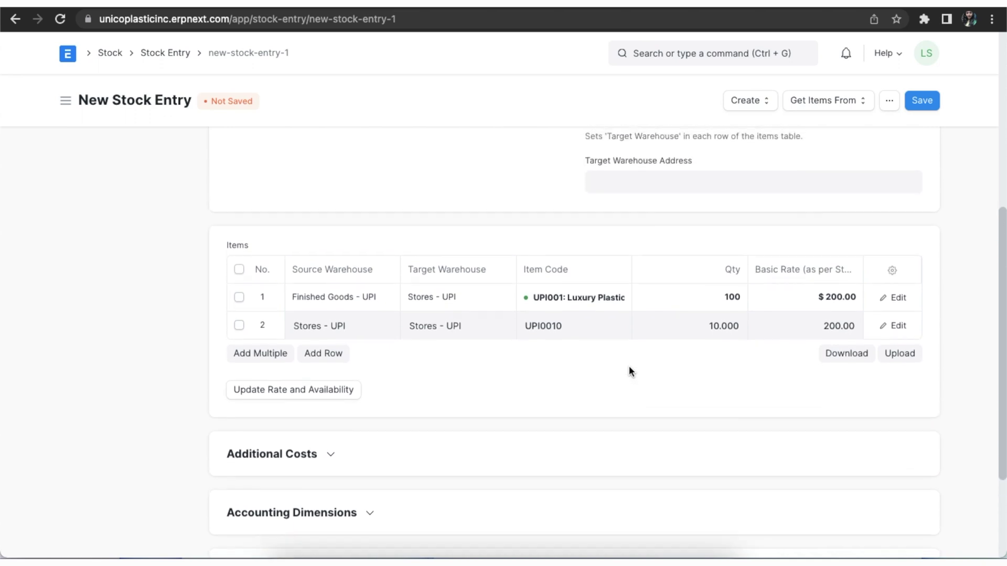
# Step: Save and submit the material receipt, then expand the list of serial numbers created for UPI0010
pyautogui.click(920, 103)
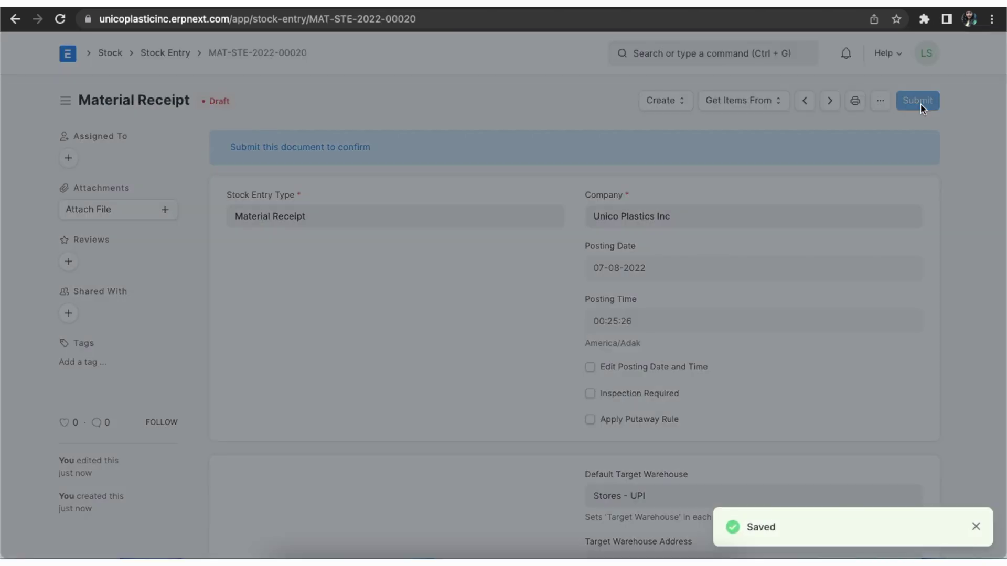
pyautogui.click(920, 103)
pyautogui.click(676, 160)
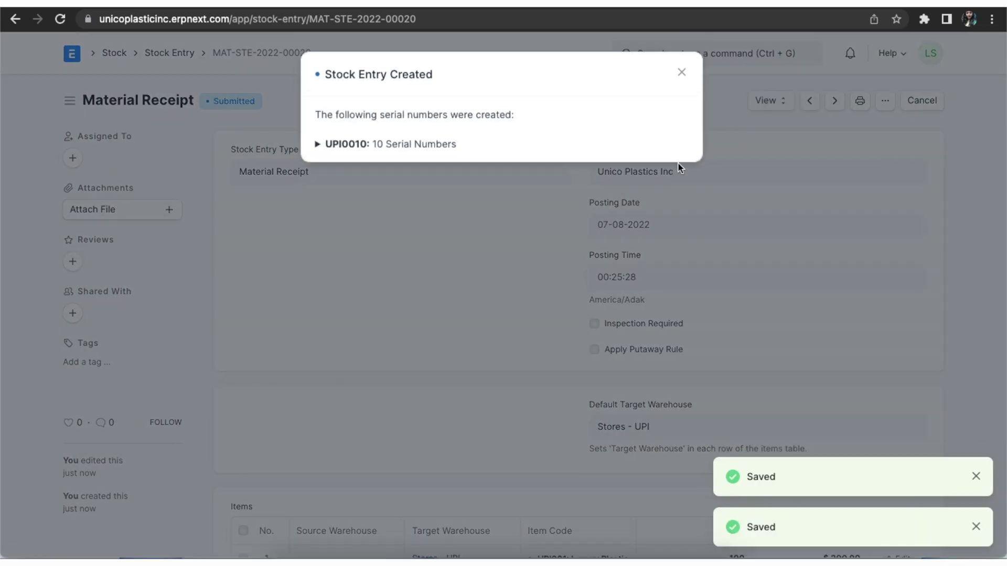
pyautogui.click(419, 145)
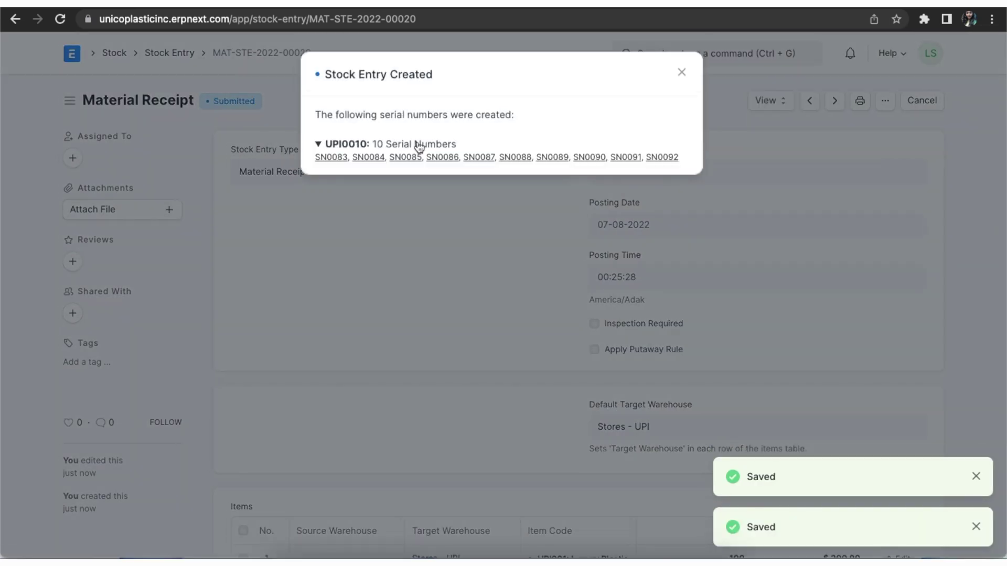
# Step: Dismiss the serial number message and view the material receipt's stock ledger, then its accounting ledger
pyautogui.click(683, 73)
pyautogui.click(763, 100)
pyautogui.click(774, 134)
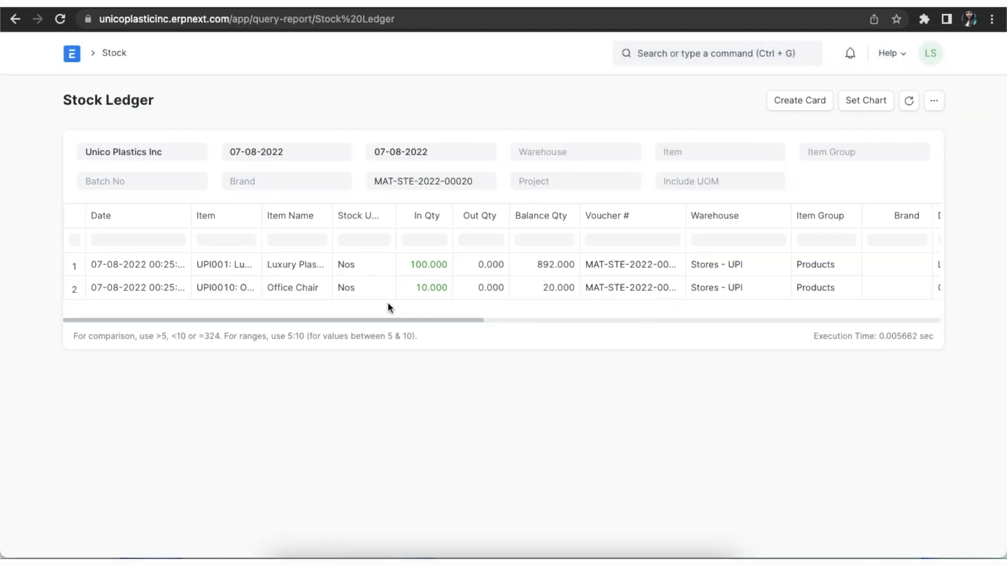
pyautogui.hscroll(-5, 478, 316)
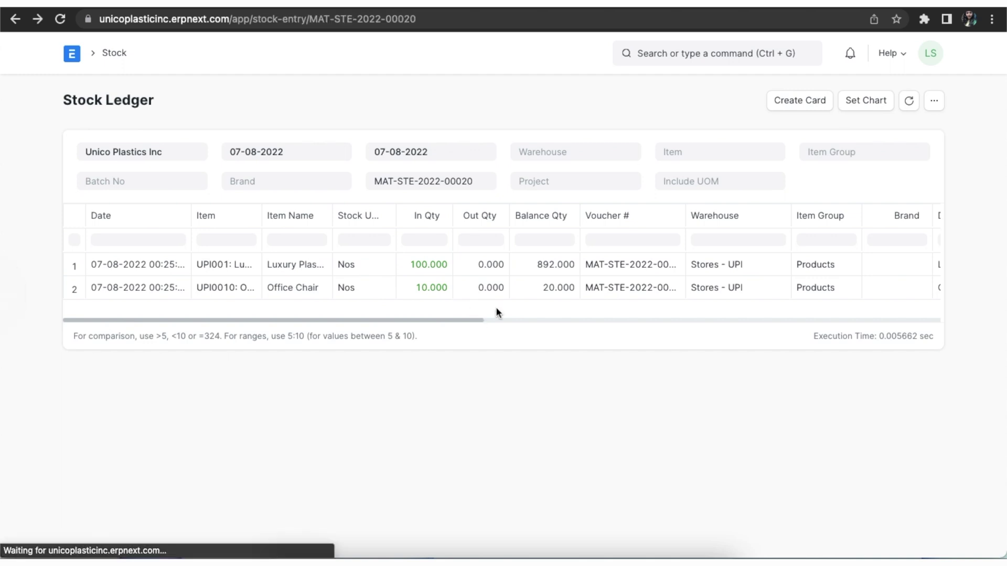
pyautogui.click(763, 100)
pyautogui.click(780, 157)
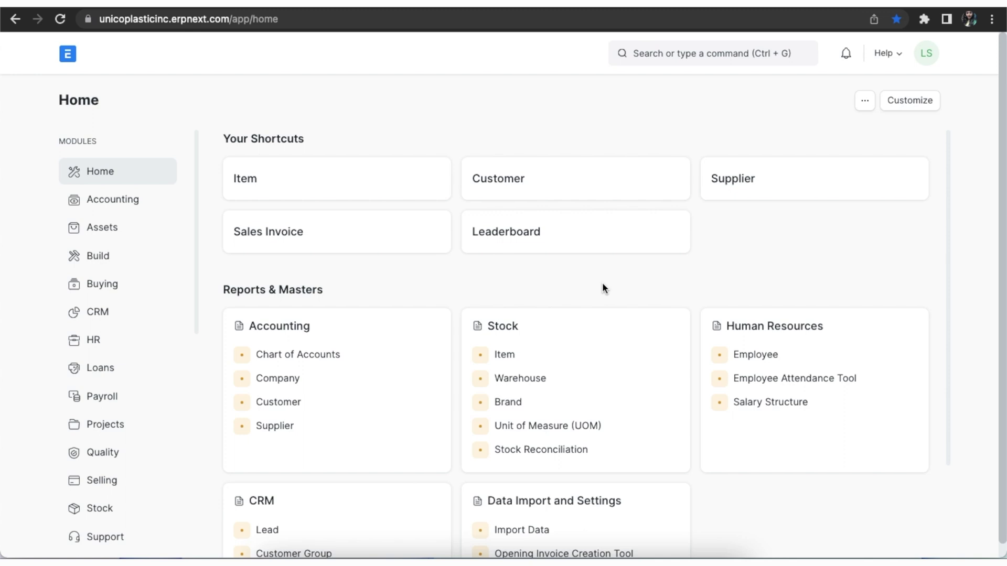
# Step: Find the Stock Reconciliation list, add a new stock reconciliation and set its purpose to Opening Stock
pyautogui.click(672, 52)
pyautogui.write('stock recon')
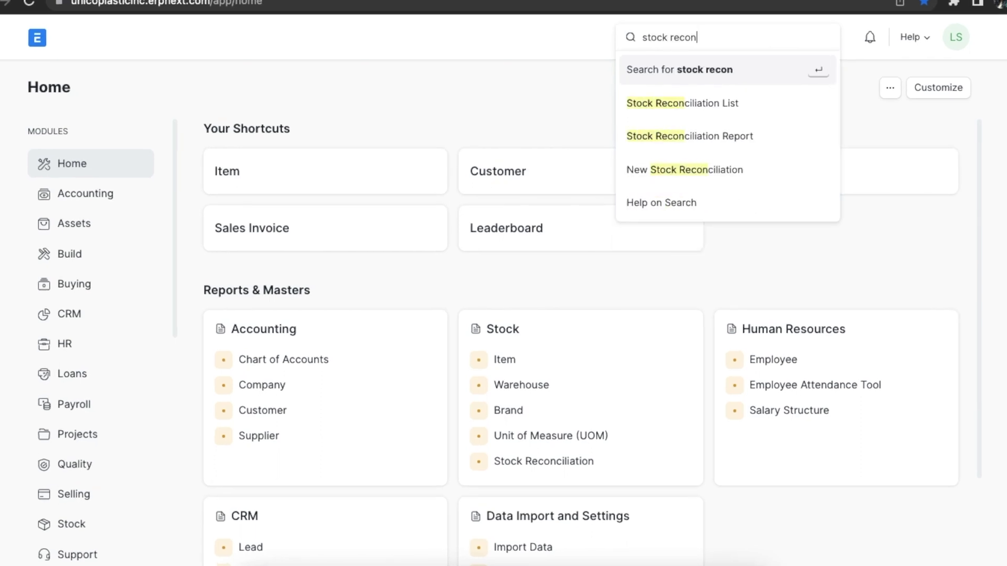
pyautogui.click(696, 95)
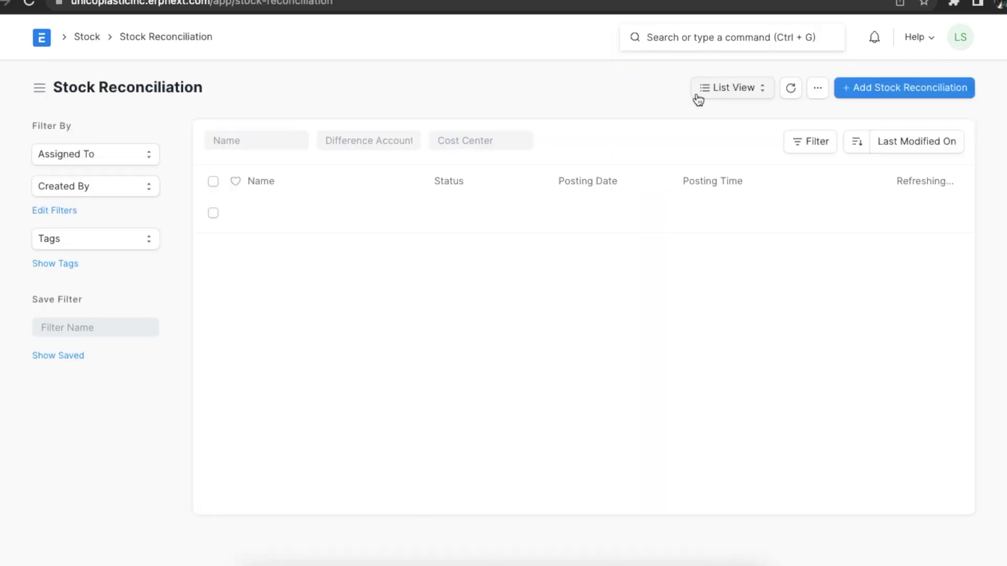
pyautogui.click(624, 144)
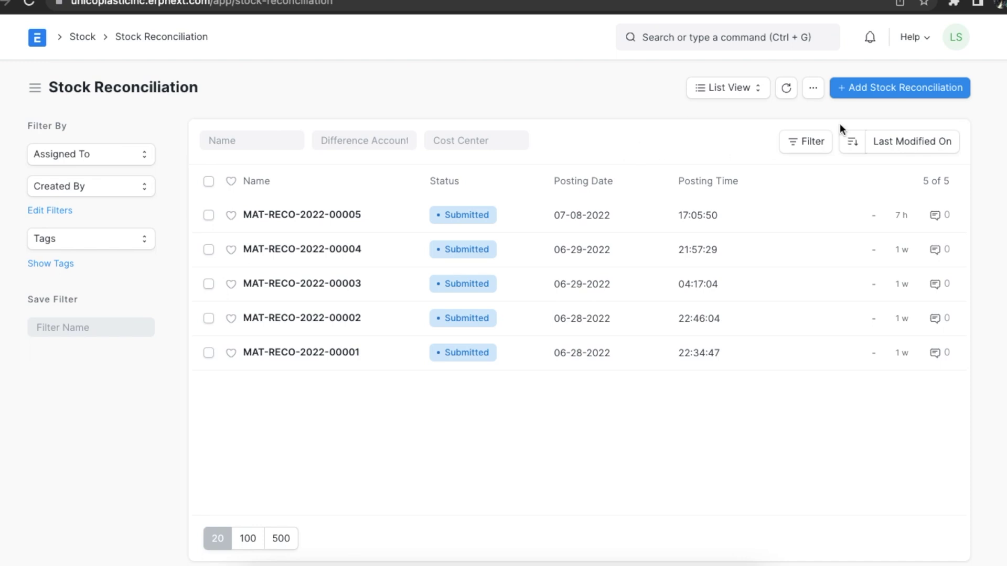
pyautogui.click(837, 90)
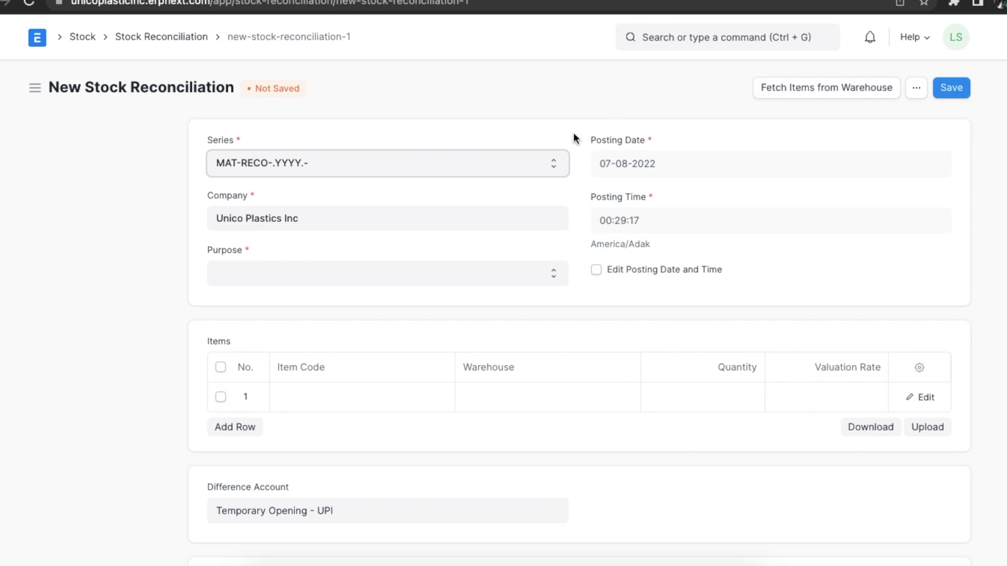
pyautogui.click(555, 277)
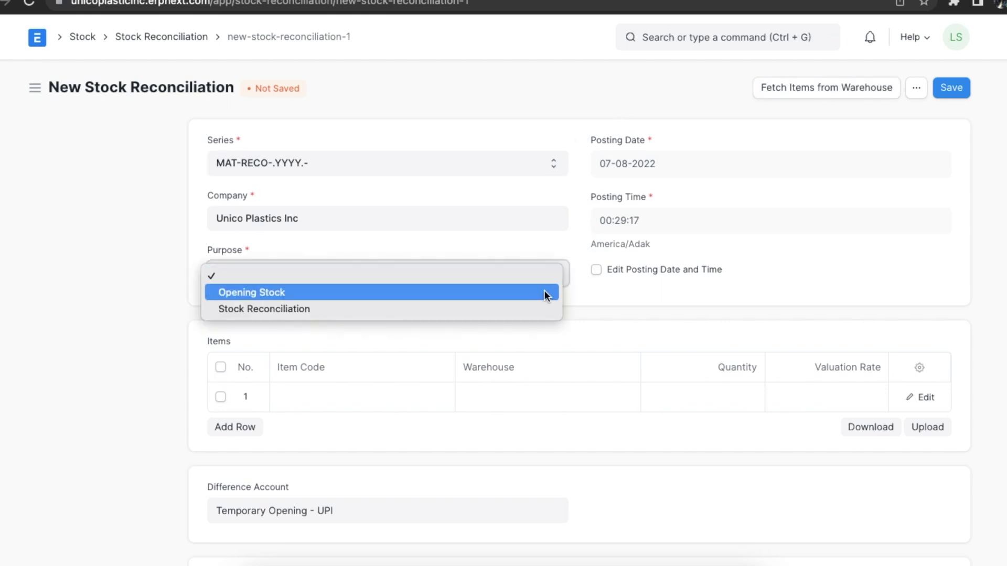
pyautogui.click(543, 290)
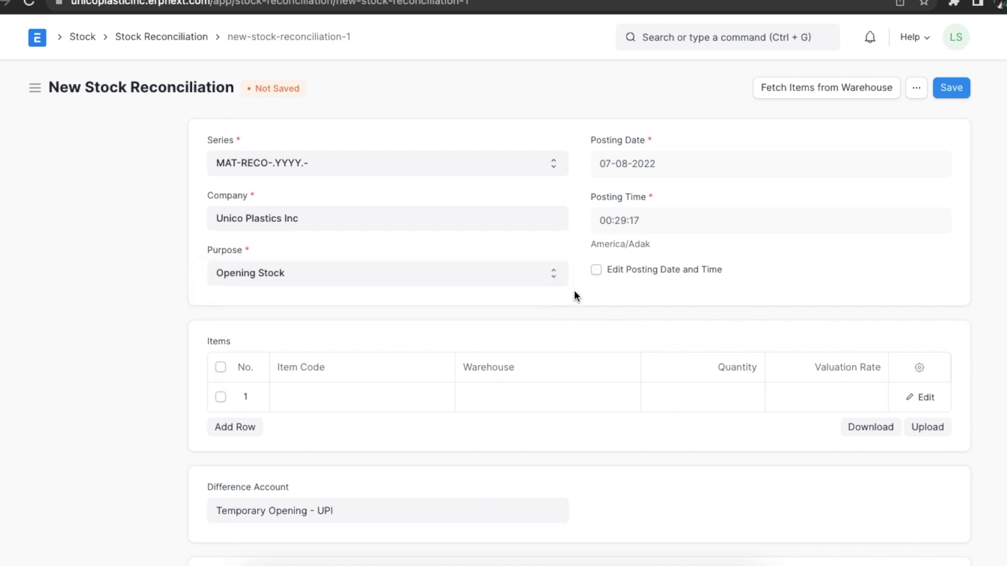
pyautogui.click(596, 269)
pyautogui.click(596, 267)
pyautogui.click(596, 266)
pyautogui.click(595, 266)
# Step: Fill the first item row with item code UPI001 and warehouse Stores - UPI
pyautogui.click(332, 396)
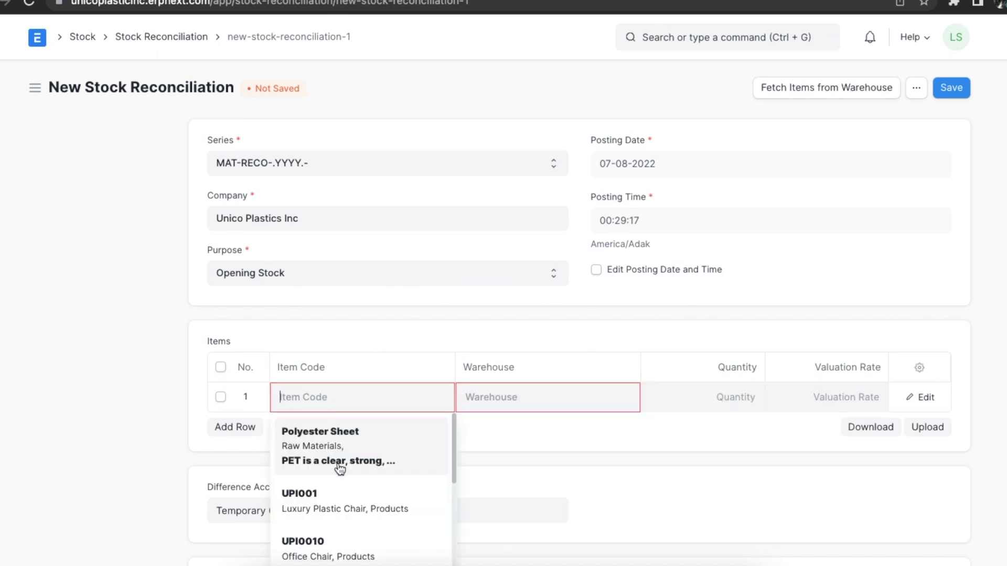
pyautogui.click(333, 493)
pyautogui.click(497, 396)
pyautogui.write('sto')
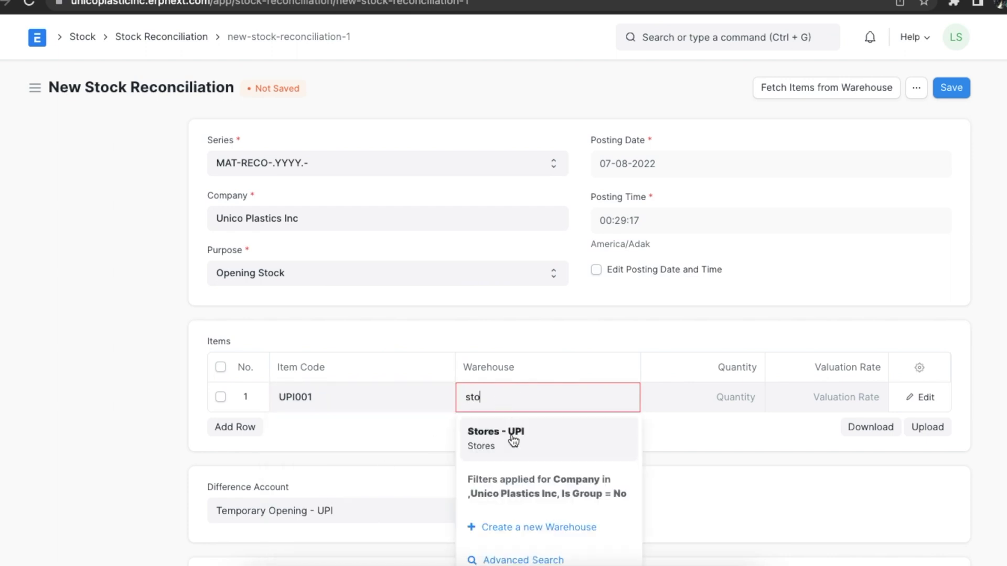
pyautogui.click(514, 439)
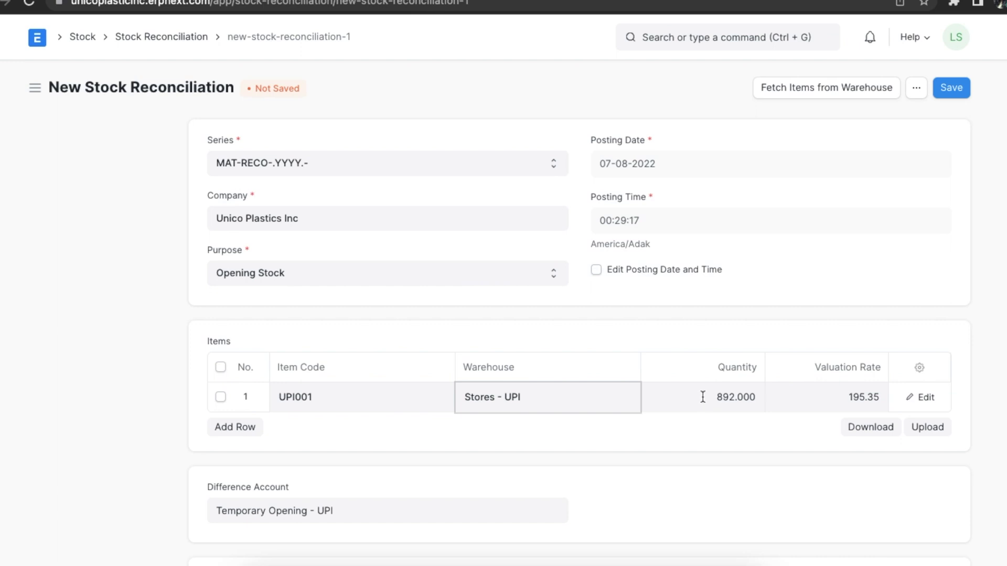
# Step: Add a second item row with item code UPI0010 and warehouse Stores - UPI
pyautogui.click(257, 426)
pyautogui.click(302, 423)
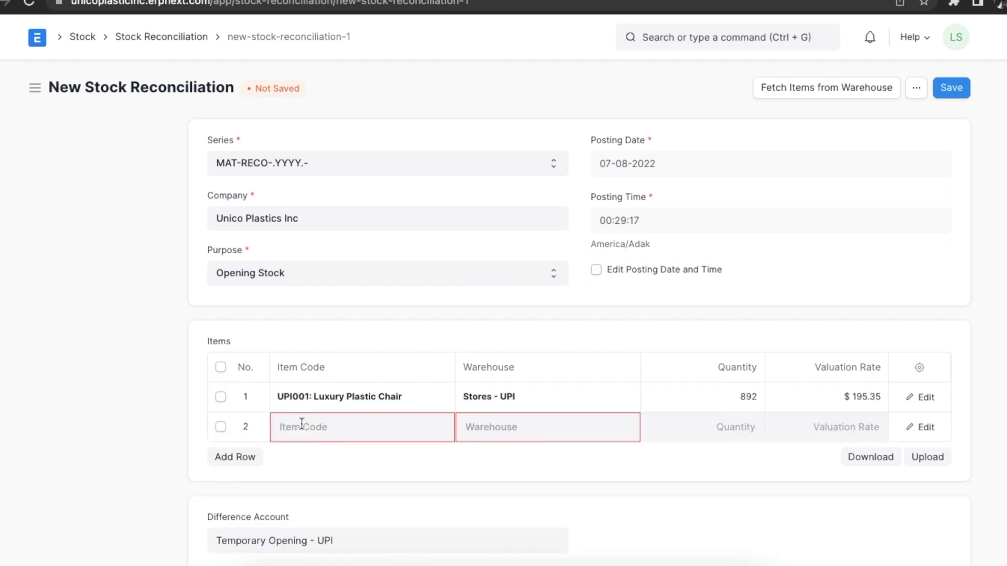
pyautogui.write('10')
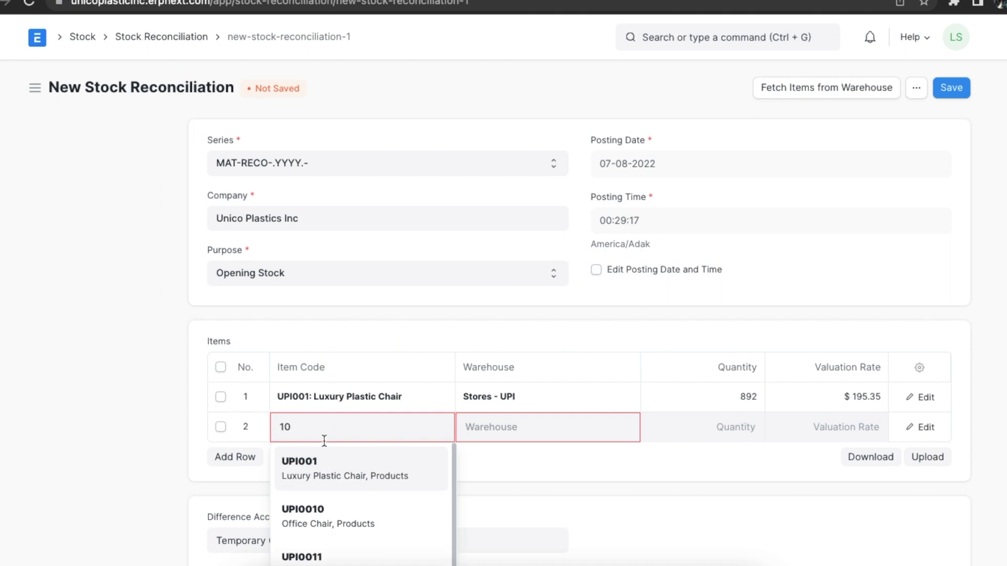
pyautogui.scroll(-1, 367, 472)
pyautogui.click(379, 462)
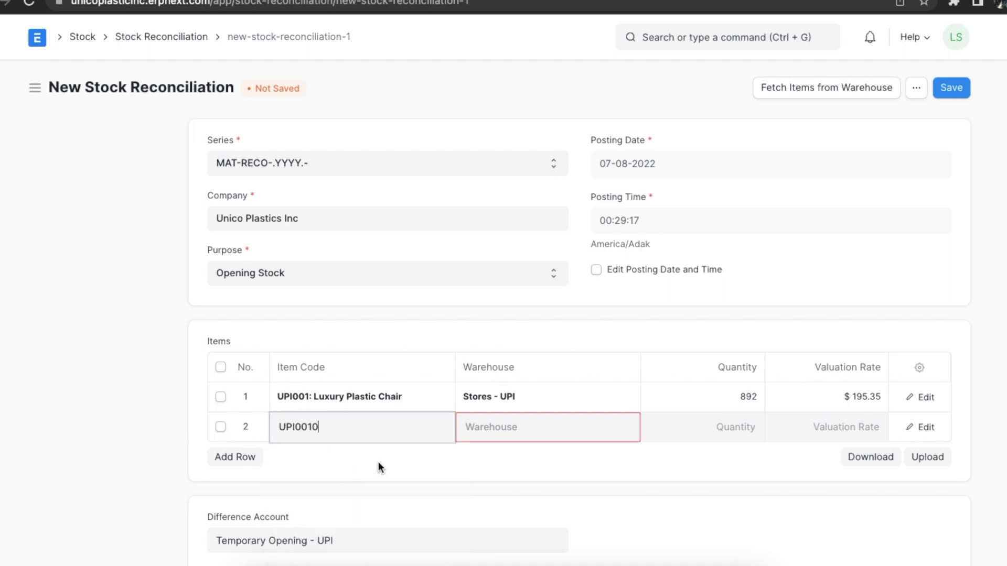
pyautogui.click(483, 428)
pyautogui.write('store')
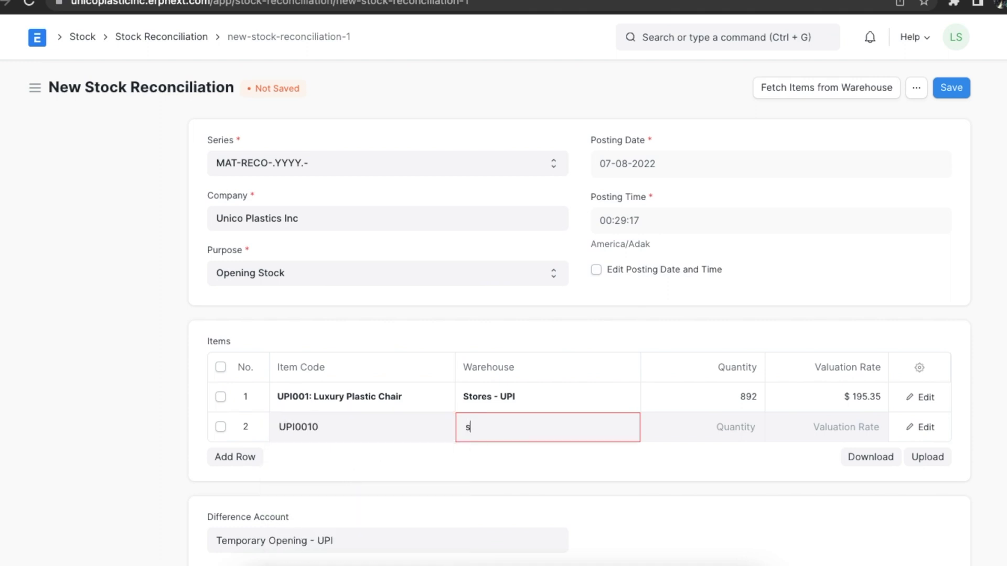
pyautogui.click(483, 458)
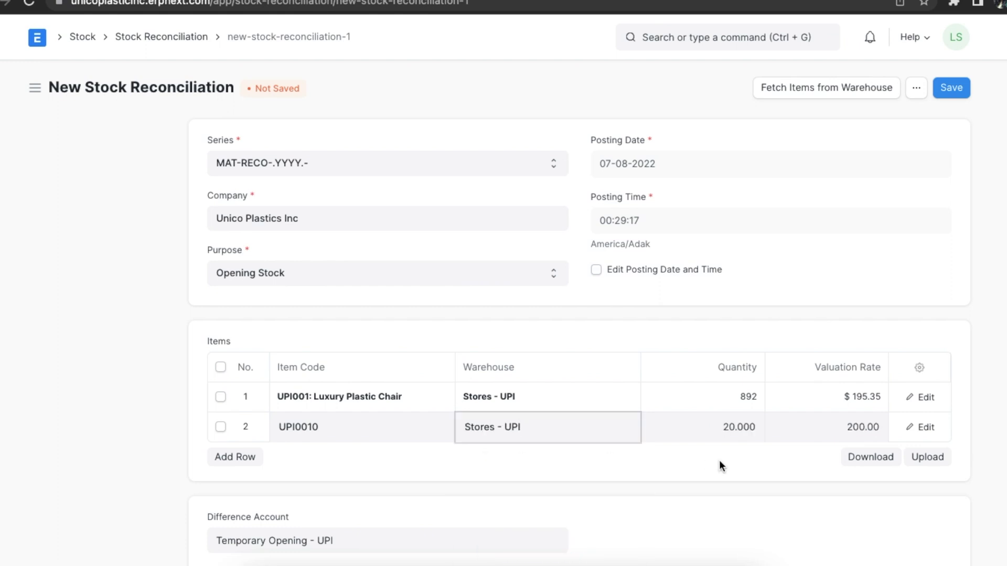
# Step: Set the quantity to 1000 for UPI001 and to 10 for UPI0010
pyautogui.click(725, 394)
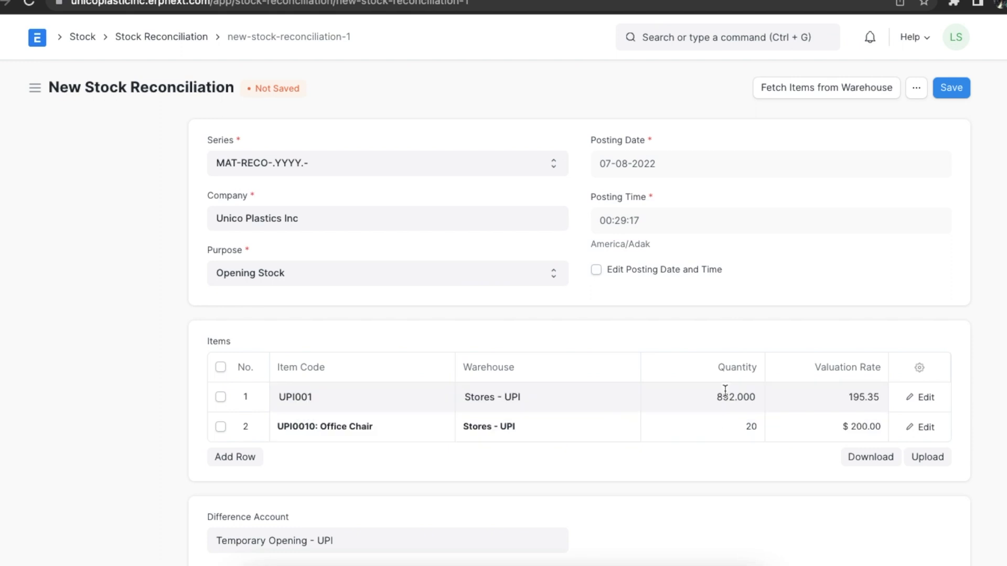
pyautogui.doubleClick(725, 394)
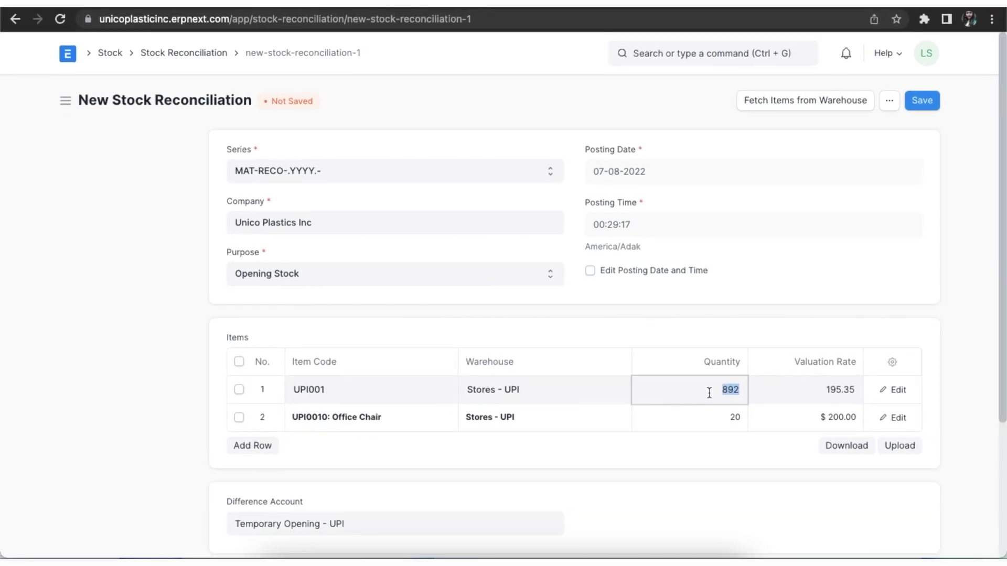
pyautogui.write('1000')
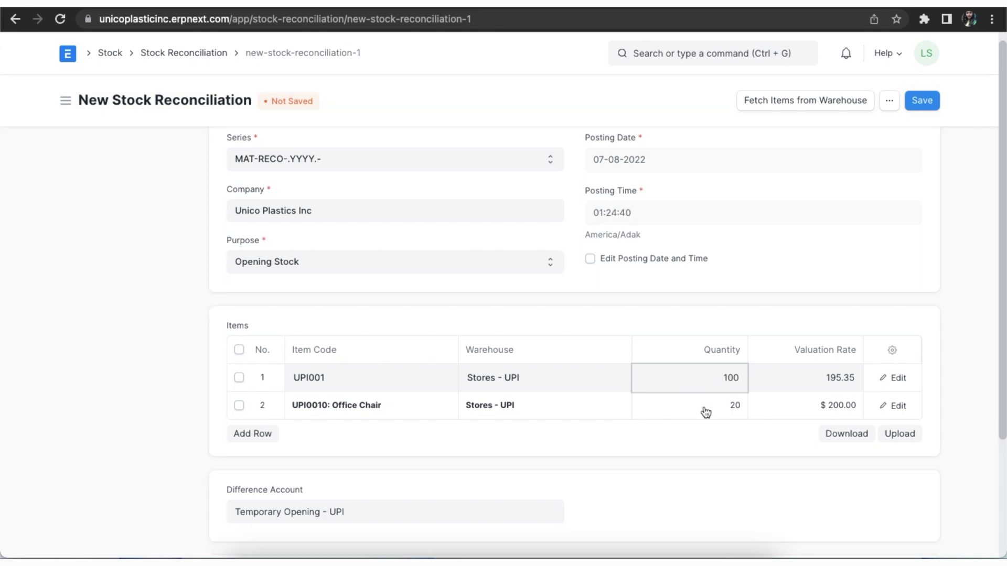
pyautogui.click(716, 405)
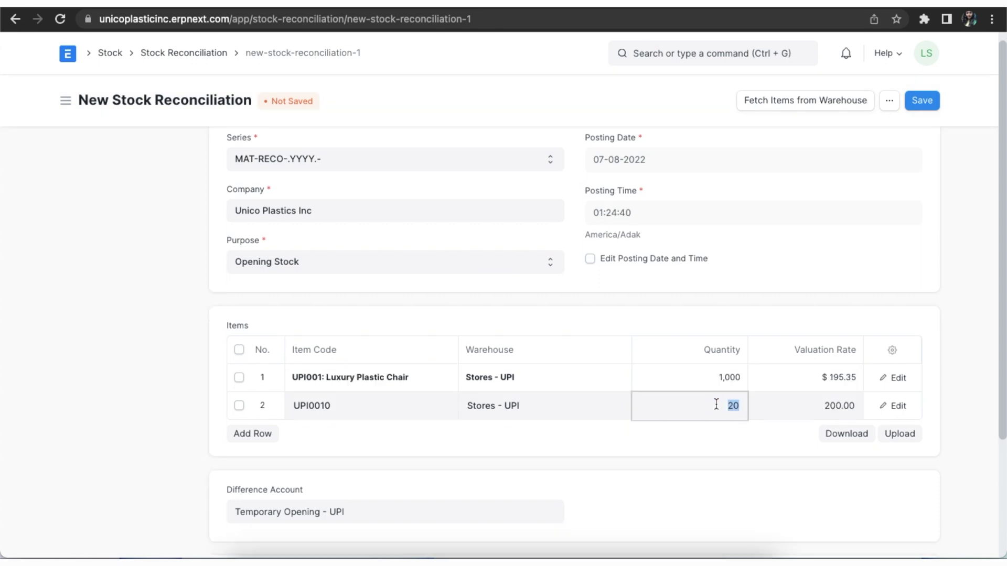
pyautogui.write('10')
pyautogui.click(736, 447)
# Step: Paste the copied serial numbers ending with SN0107 into the UPI0010 row's serial number details and close the row editor
pyautogui.click(895, 405)
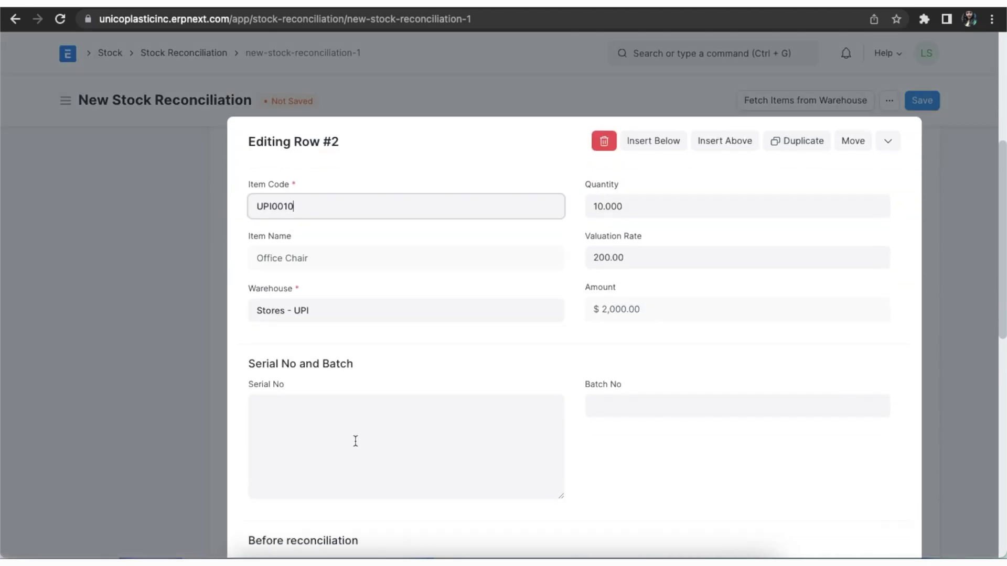
pyautogui.scroll(-5, 355, 441)
pyautogui.scroll(1, 337, 231)
pyautogui.click(328, 207)
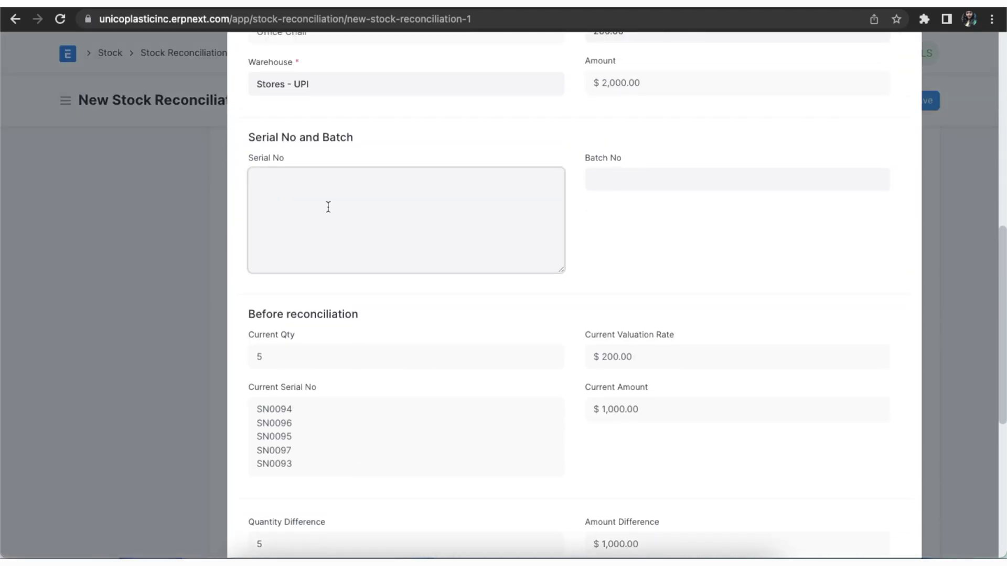
pyautogui.press('super+v')
pyautogui.press('BackSpace')
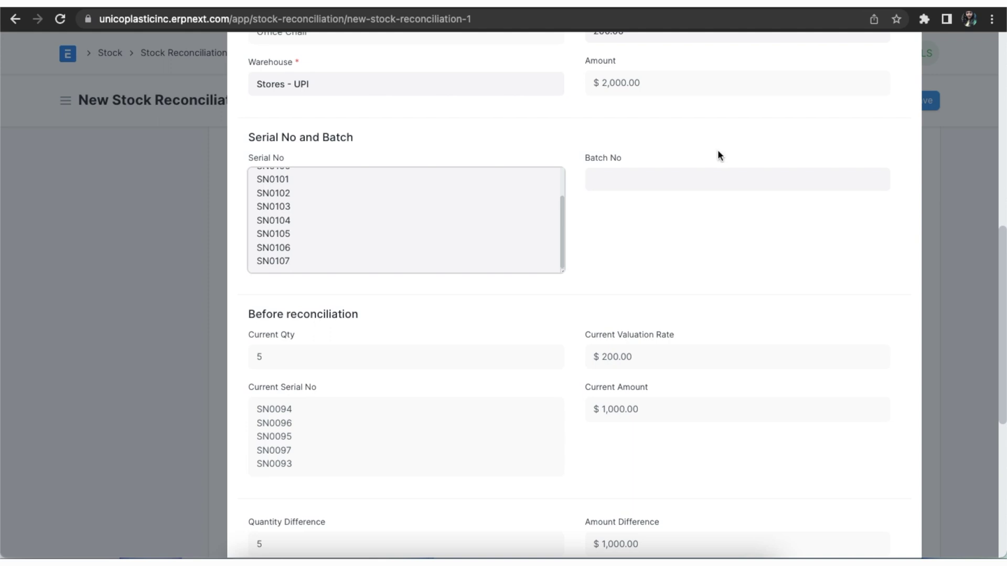
pyautogui.click(168, 266)
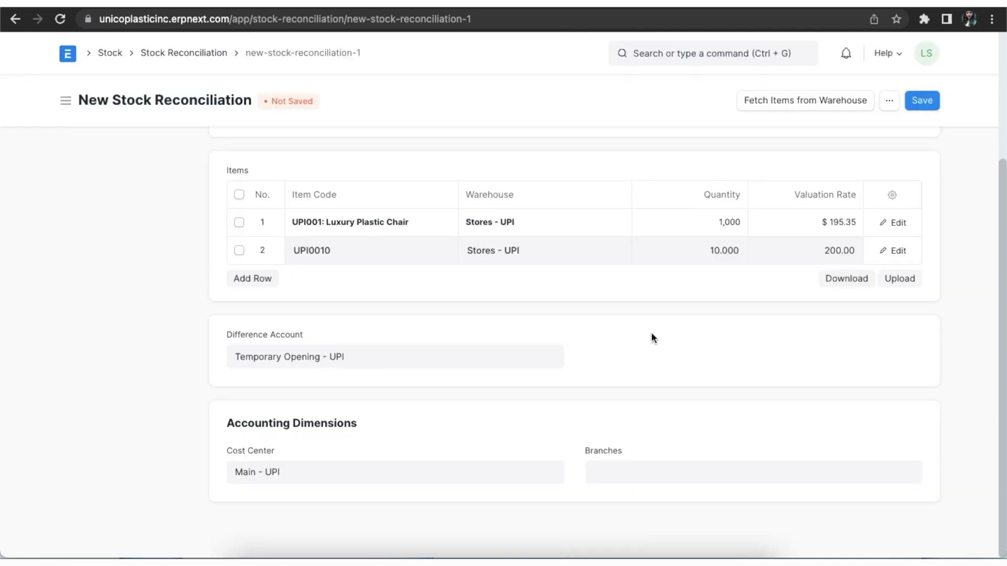
# Step: Set the valuation rate to 250 for UPI0010 and to 200 for UPI001
pyautogui.click(822, 261)
pyautogui.write('250')
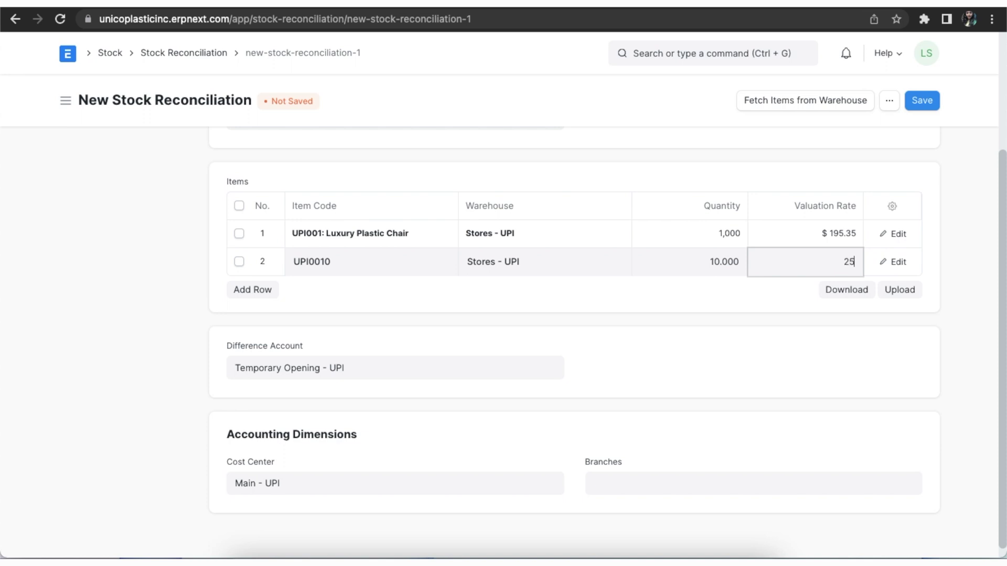
pyautogui.click(803, 233)
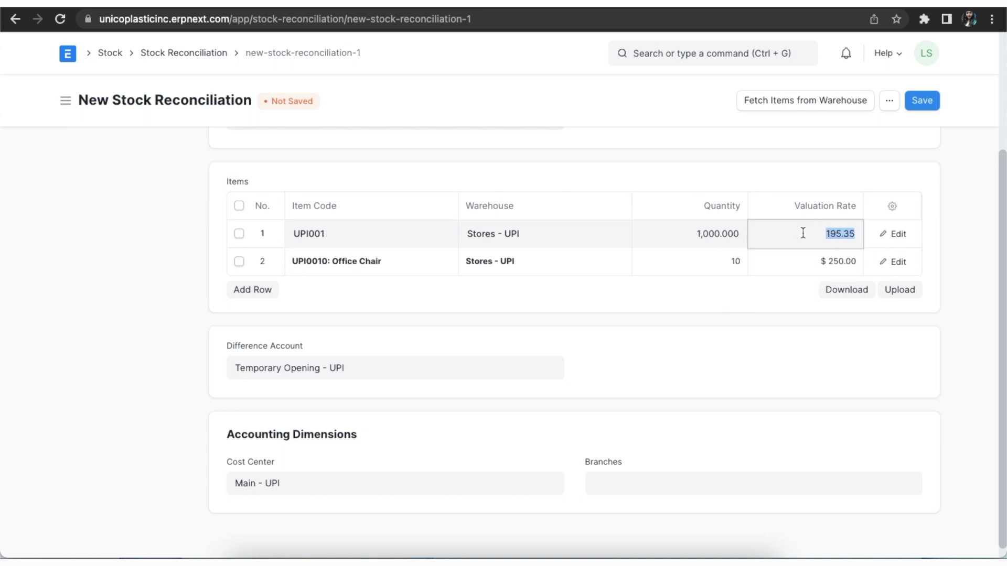
pyautogui.write('200')
pyautogui.click(706, 325)
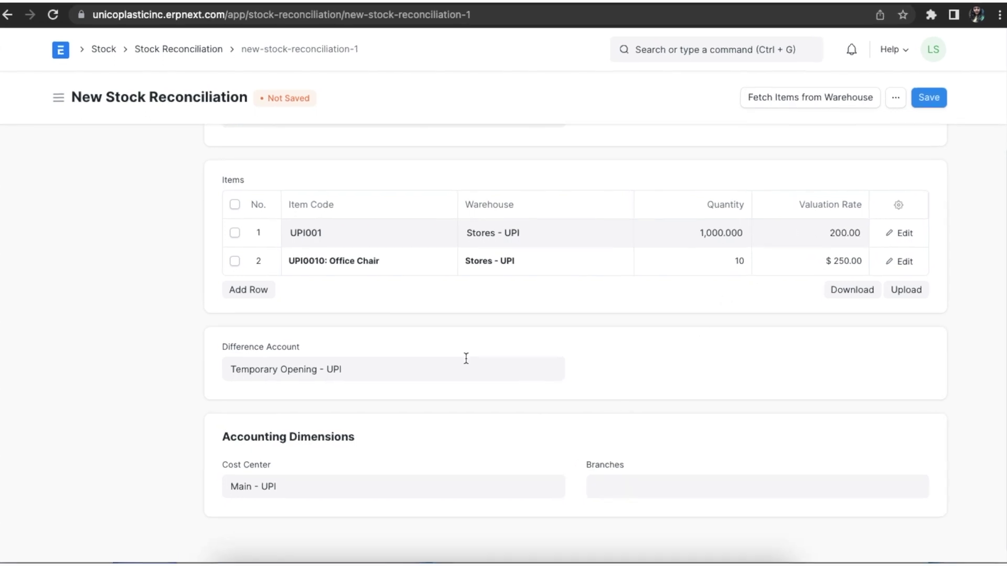
pyautogui.click(387, 375)
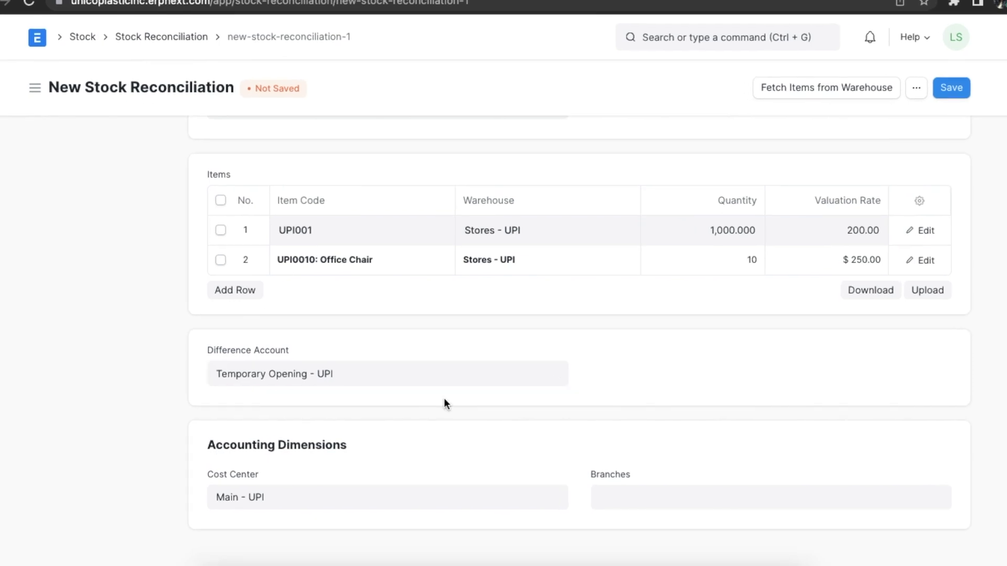
# Step: Save and submit the stock reconciliation, confirm the submission and dismiss the creation message
pyautogui.scroll(3, 812, 356)
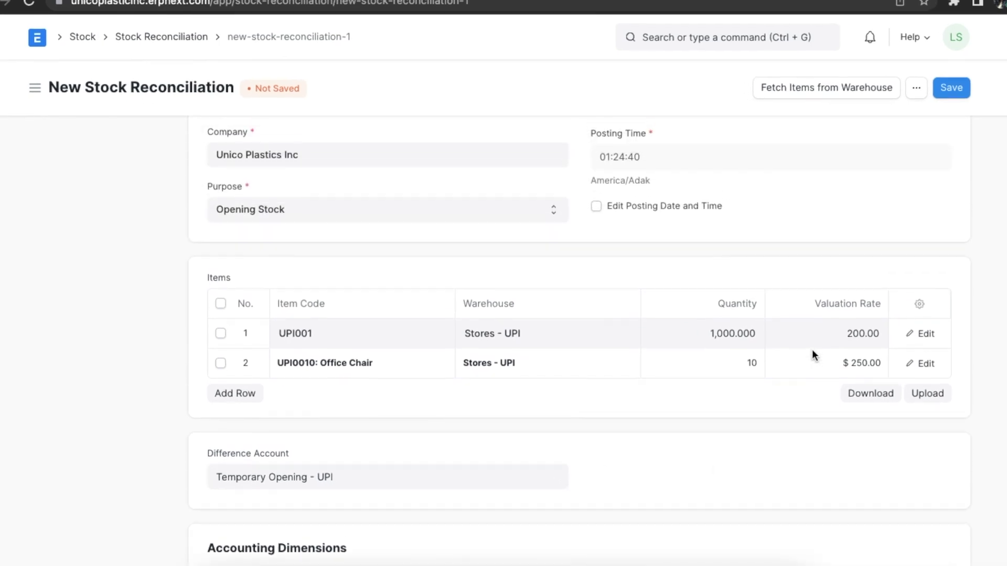
pyautogui.click(951, 89)
pyautogui.scroll(-2, 801, 283)
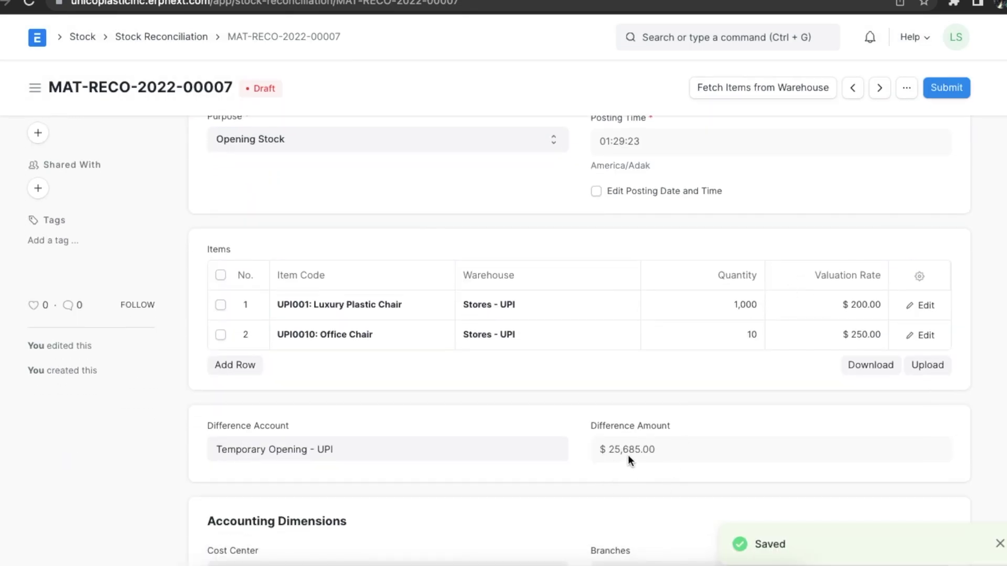
pyautogui.click(946, 89)
pyautogui.click(685, 153)
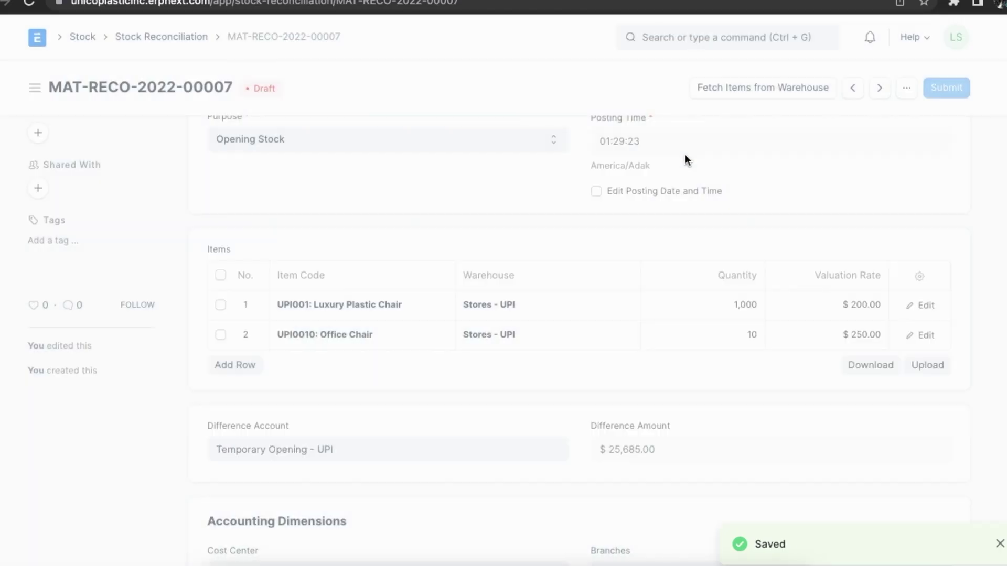
pyautogui.click(698, 57)
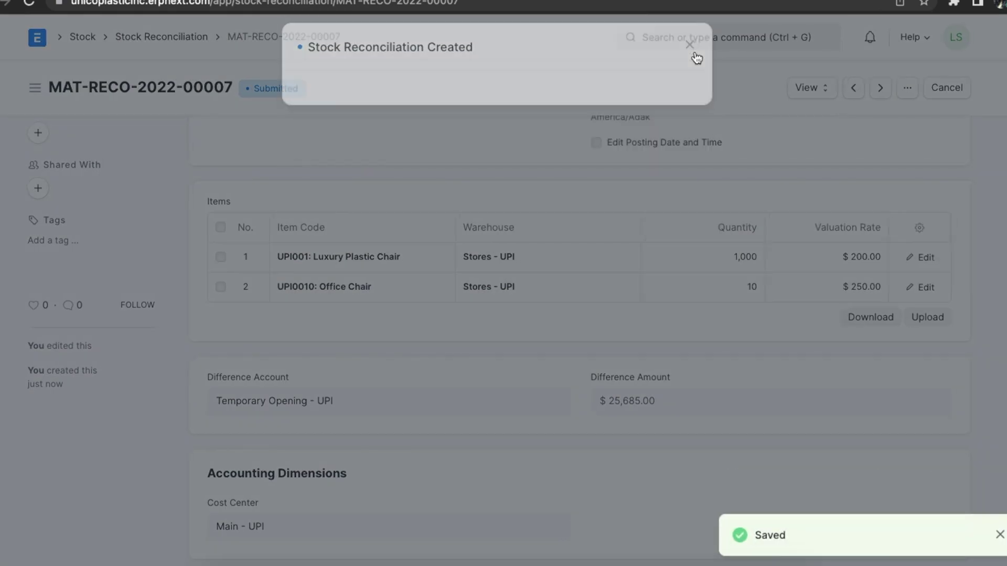
# Step: View the stock ledger and the accounting ledger of the submitted opening stock reconciliation
pyautogui.click(810, 90)
pyautogui.click(815, 119)
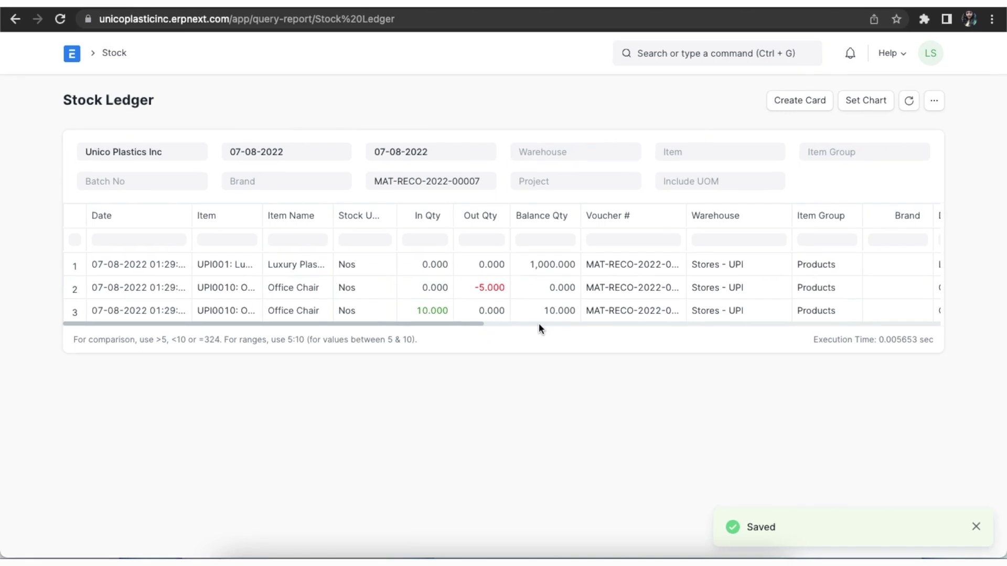
pyautogui.hotkey('alt', 'Left')
pyautogui.click(803, 99)
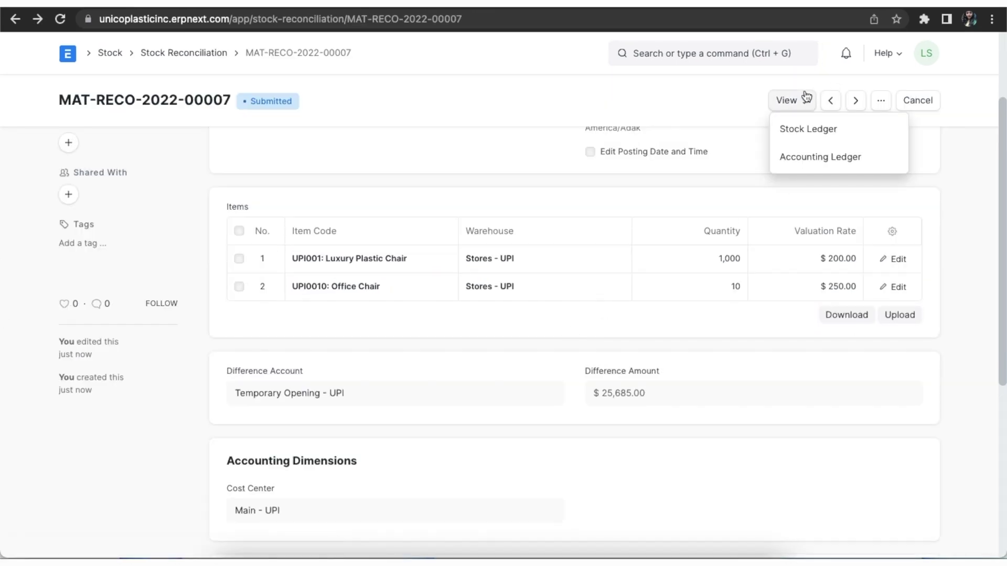
pyautogui.click(805, 161)
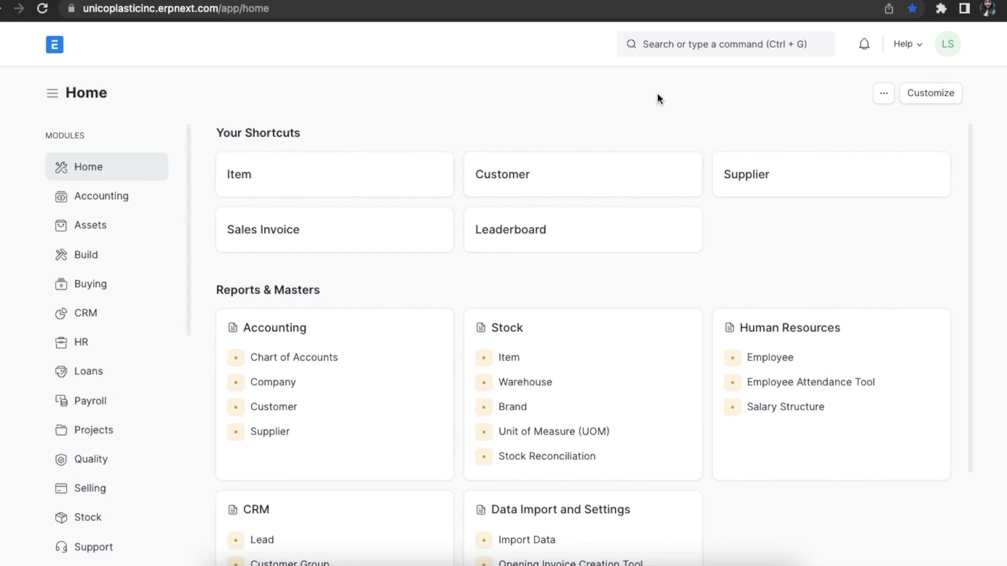
# Step: Find the Stock Reconciliation list through the search and add a new stock reconciliation
pyautogui.click(664, 48)
pyautogui.write('st')
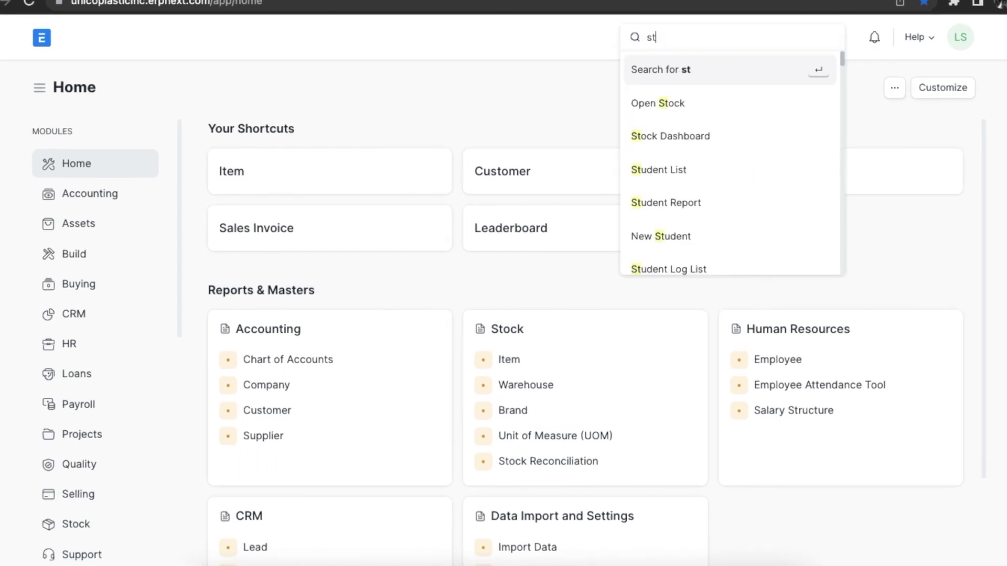
pyautogui.write('ock re')
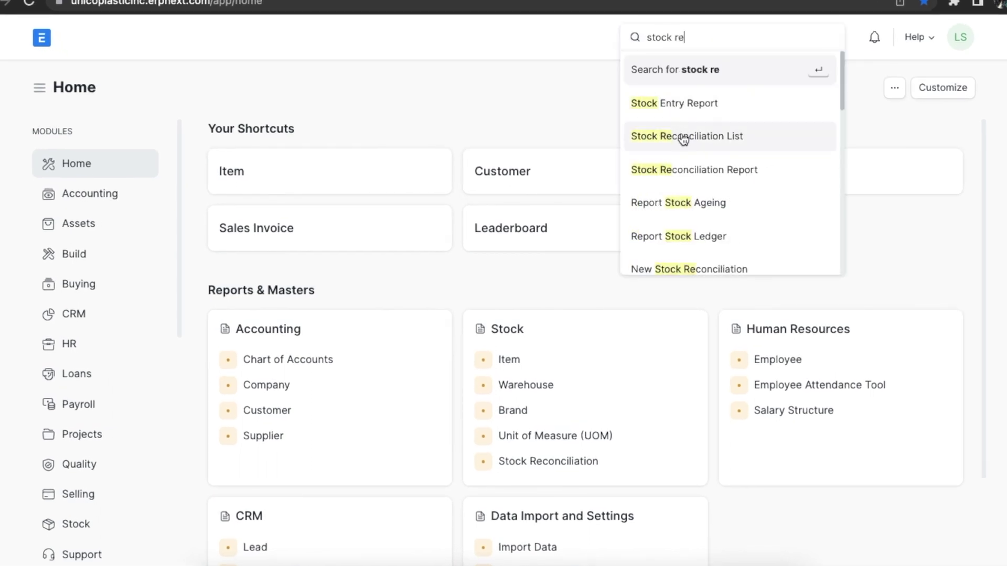
pyautogui.click(683, 138)
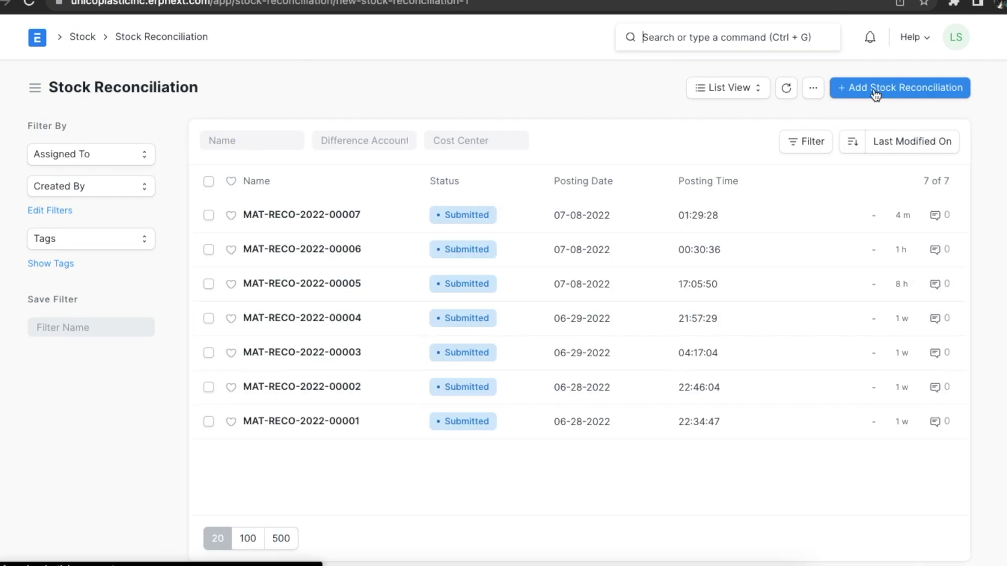
pyautogui.click(874, 90)
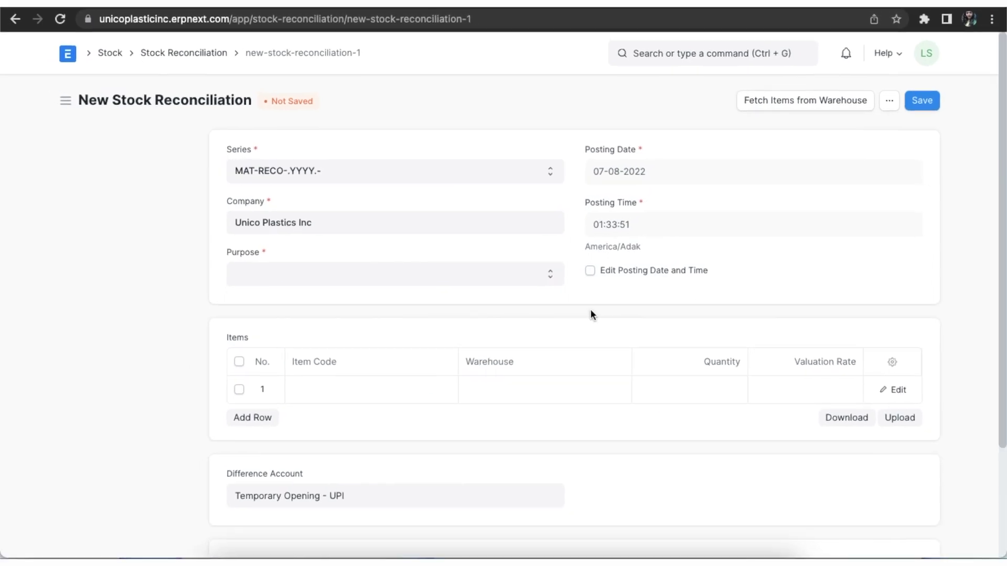
# Step: Set the purpose to Stock Reconciliation and switch editing of the posting date and time on and back off
pyautogui.click(550, 273)
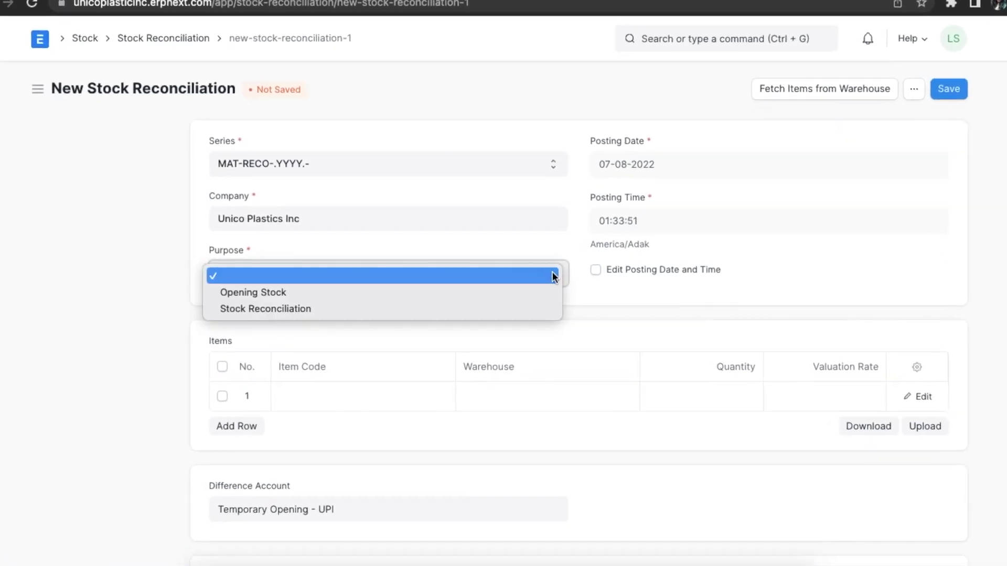
pyautogui.click(546, 309)
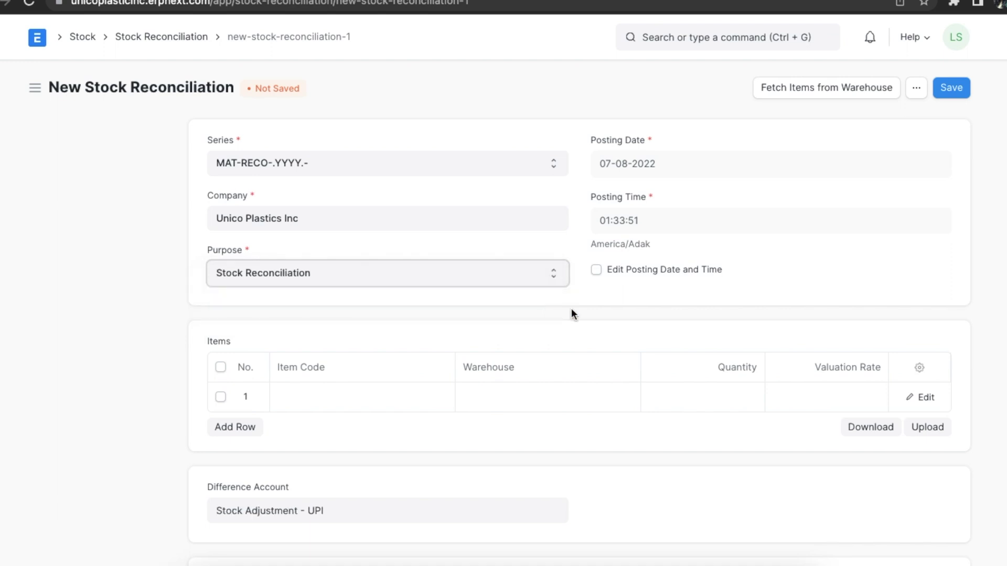
pyautogui.click(596, 269)
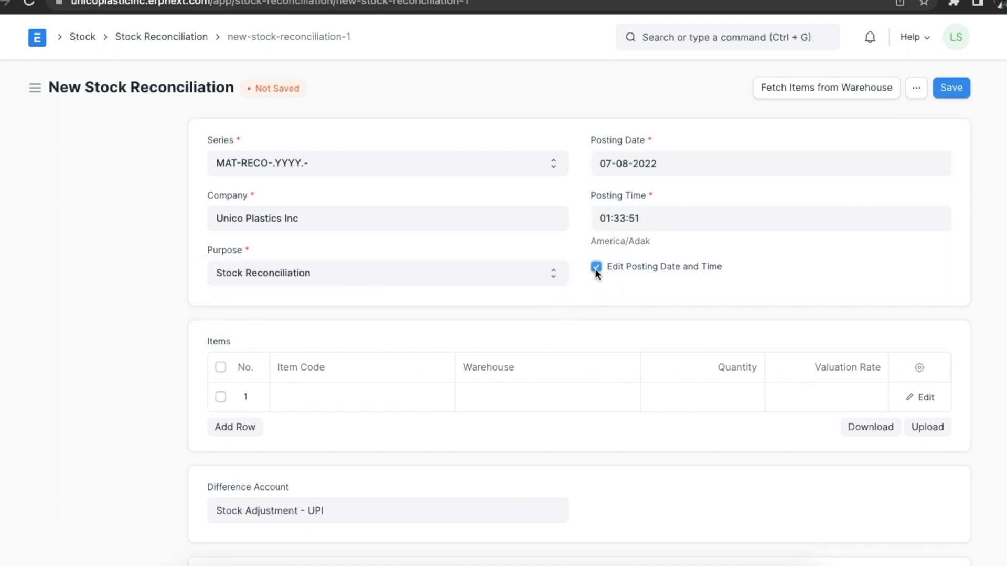
pyautogui.click(596, 268)
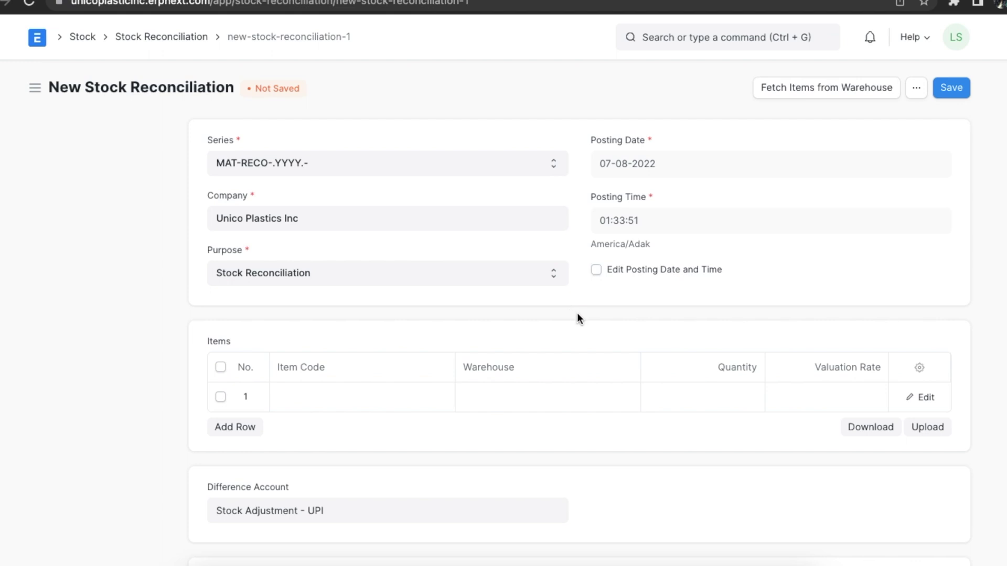
# Step: Enter item UPI004 with warehouse Stores - UPI in the first row of the items table
pyautogui.click(321, 394)
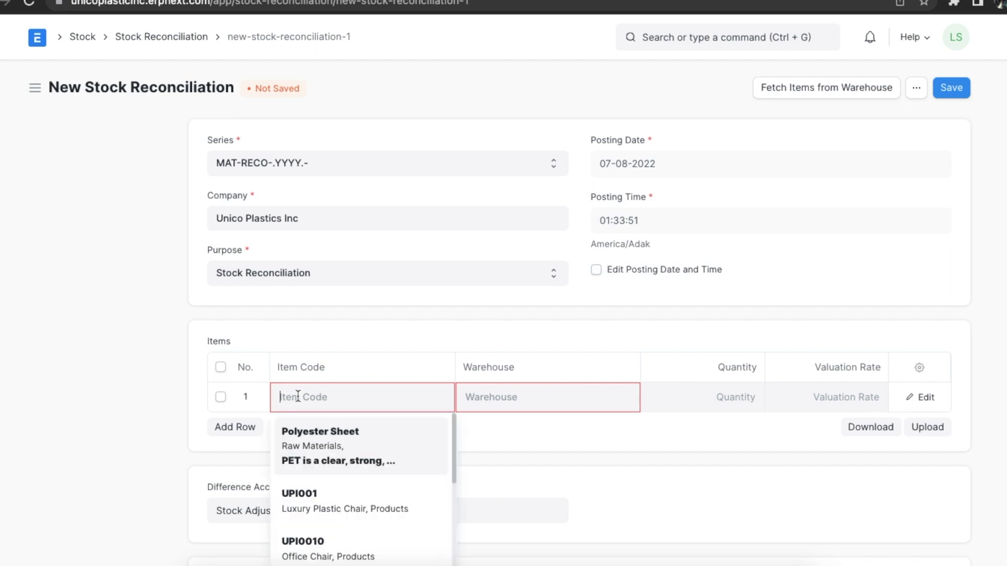
pyautogui.write('4')
pyautogui.click(306, 433)
pyautogui.click(476, 388)
pyautogui.write('stor')
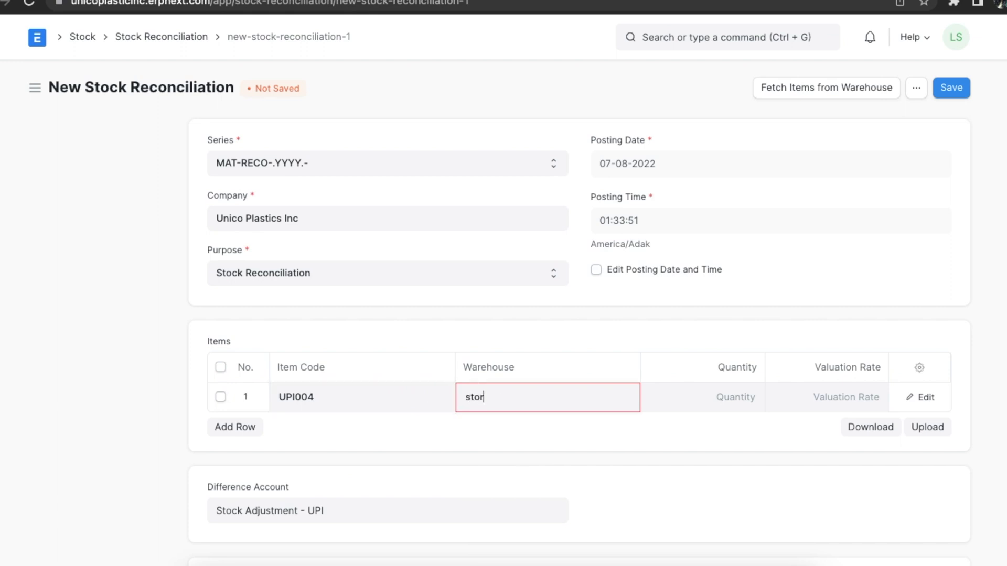
pyautogui.click(495, 428)
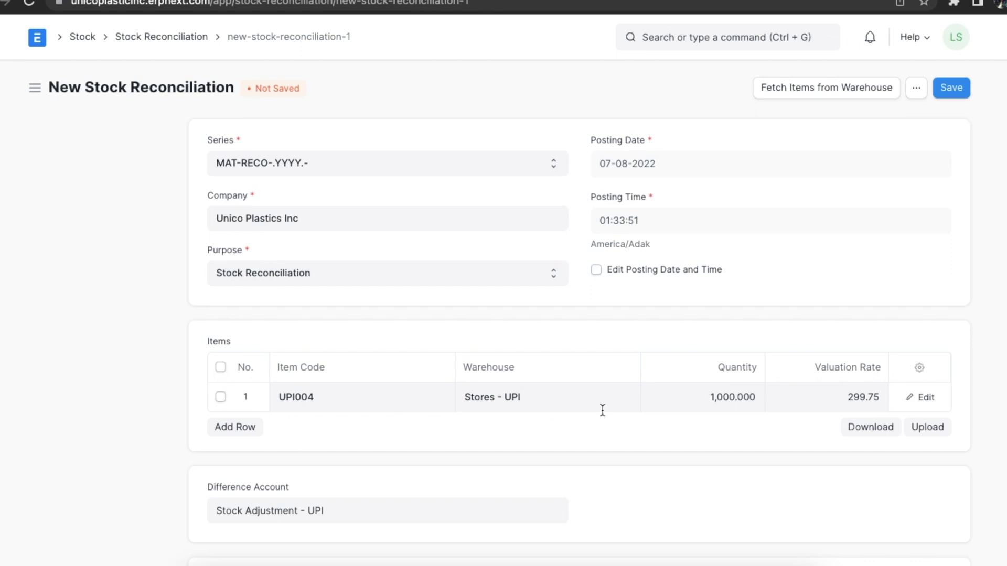
# Step: Set the UPI004 row's quantity to 1100
pyautogui.click(713, 404)
pyautogui.click(748, 398)
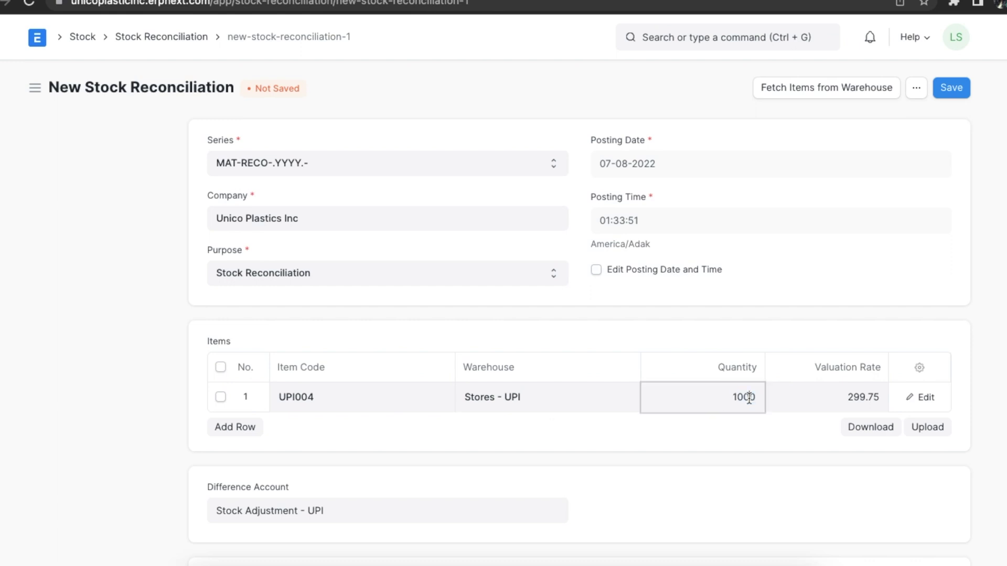
pyautogui.press('BackSpace')
pyautogui.write('1')
pyautogui.click(719, 431)
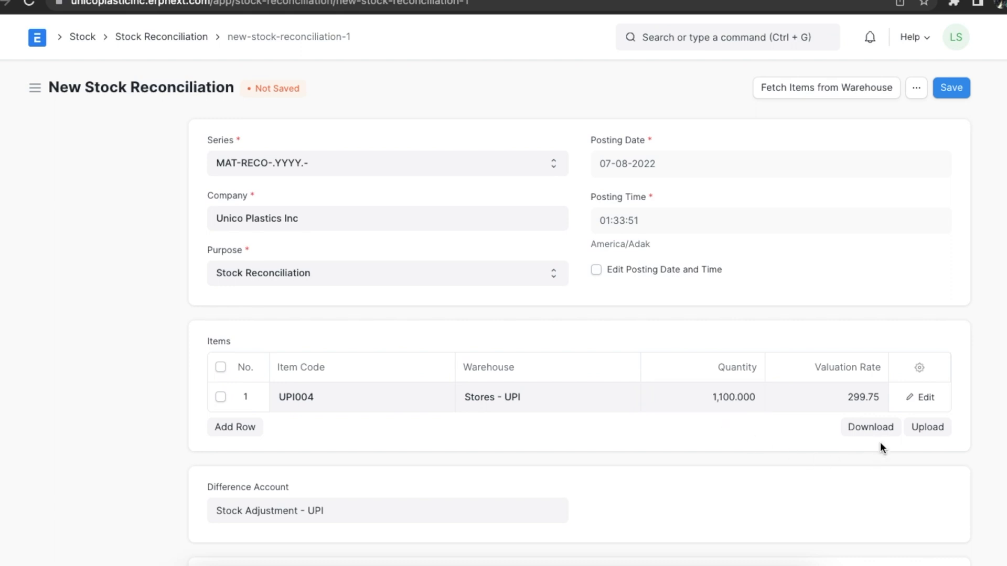
# Step: Download the items table as a CSV file and upload Items (1).csv from Downloads into the table, dismissing the success message
pyautogui.click(872, 426)
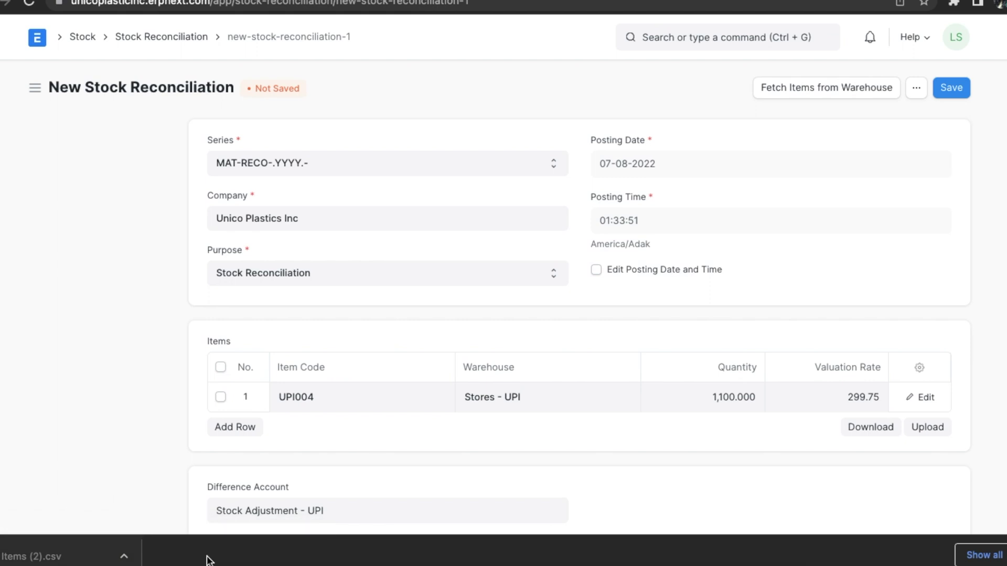
pyautogui.click(1002, 555)
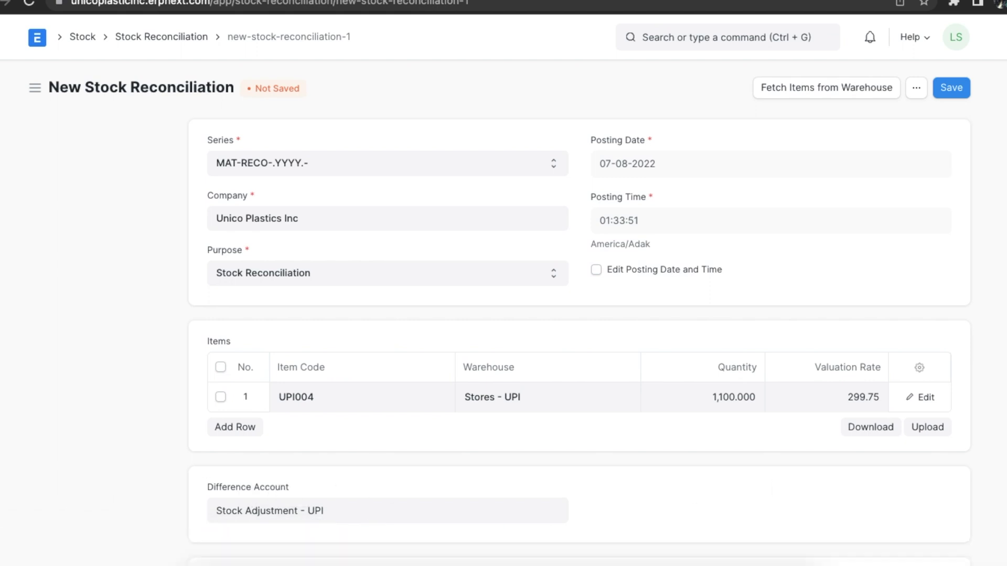
pyautogui.click(928, 427)
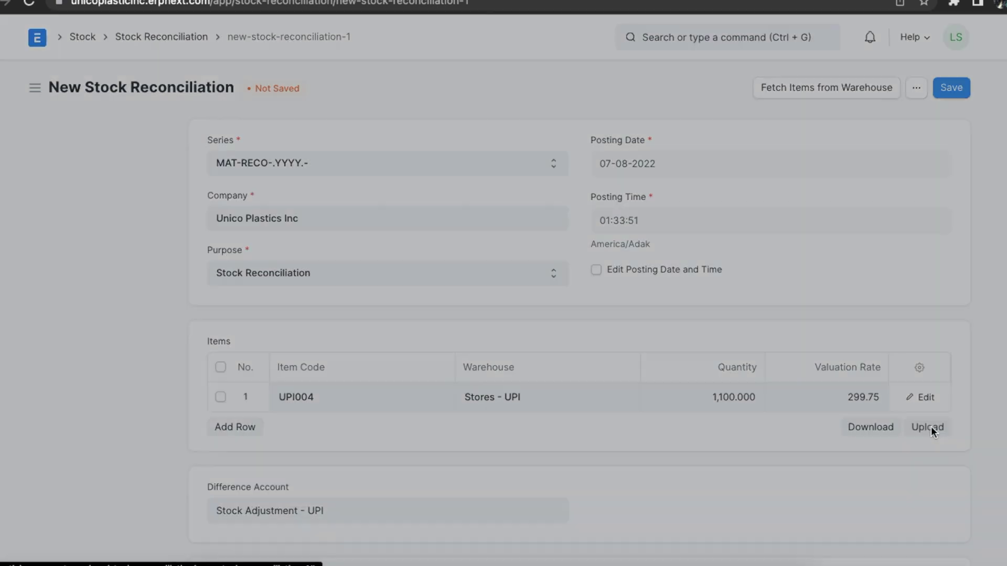
pyautogui.click(423, 197)
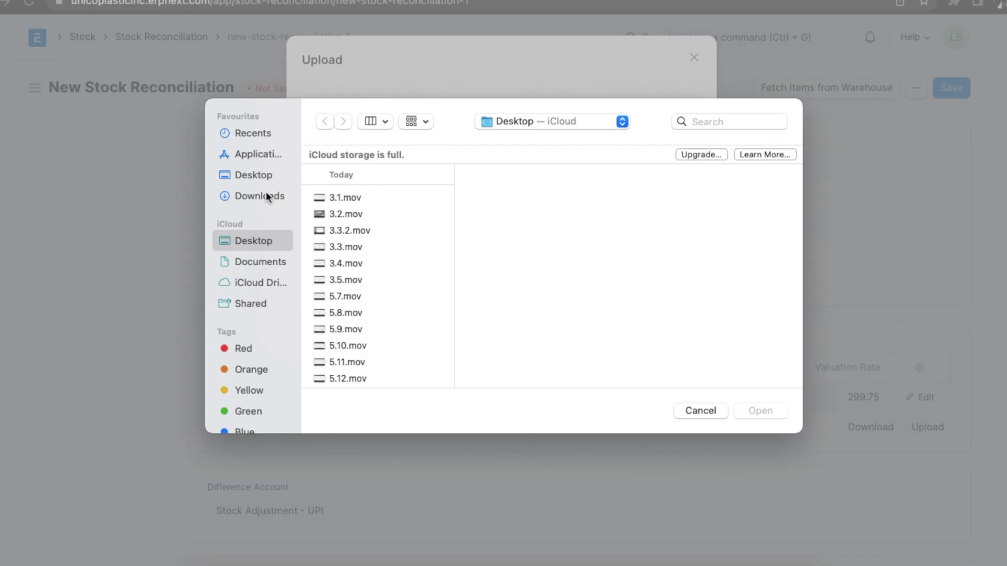
pyautogui.click(267, 195)
pyautogui.click(347, 195)
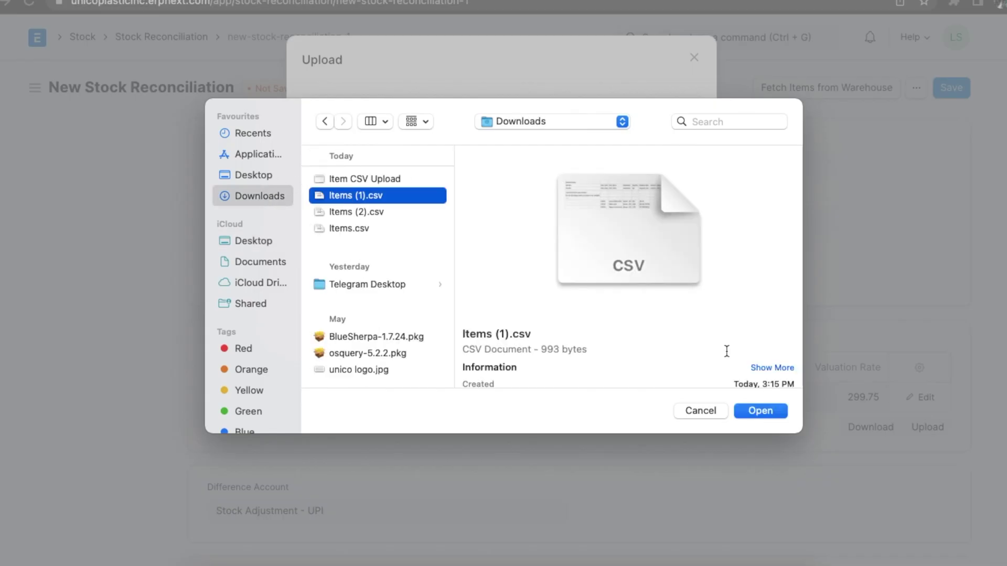
pyautogui.click(759, 412)
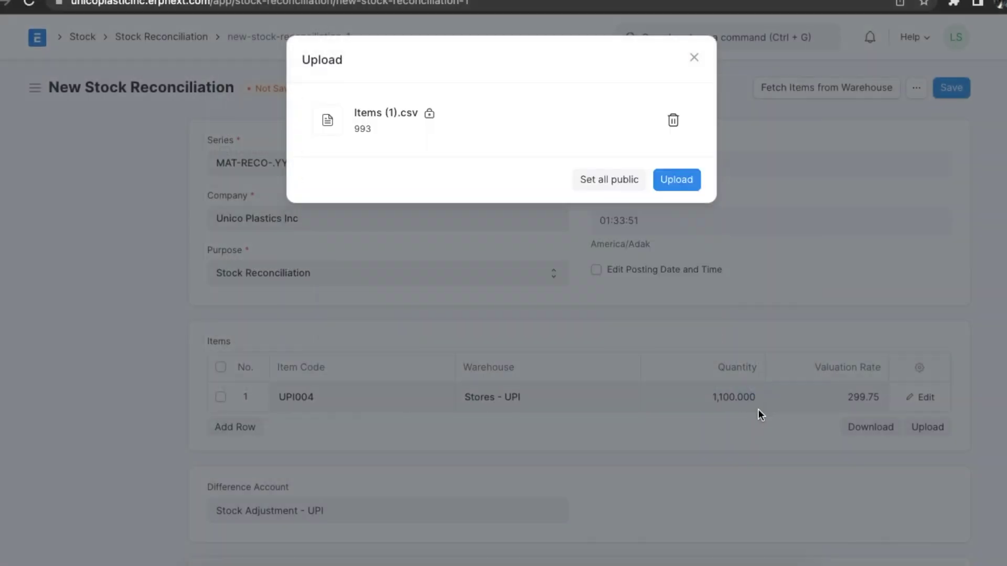
pyautogui.click(680, 179)
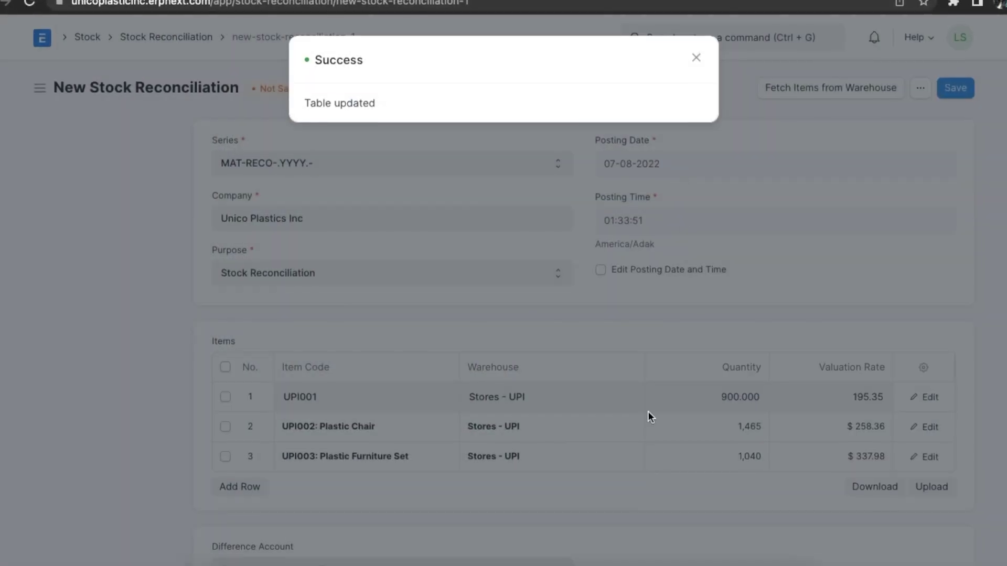
pyautogui.click(693, 60)
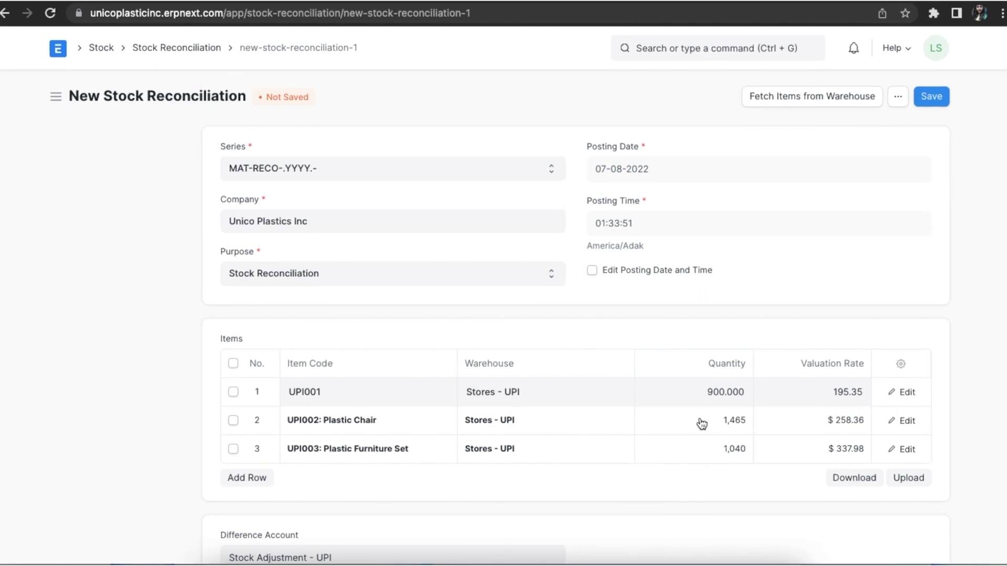
# Step: Set the quantity to 1500 for both UPI002 and UPI003
pyautogui.scroll(-1, 666, 480)
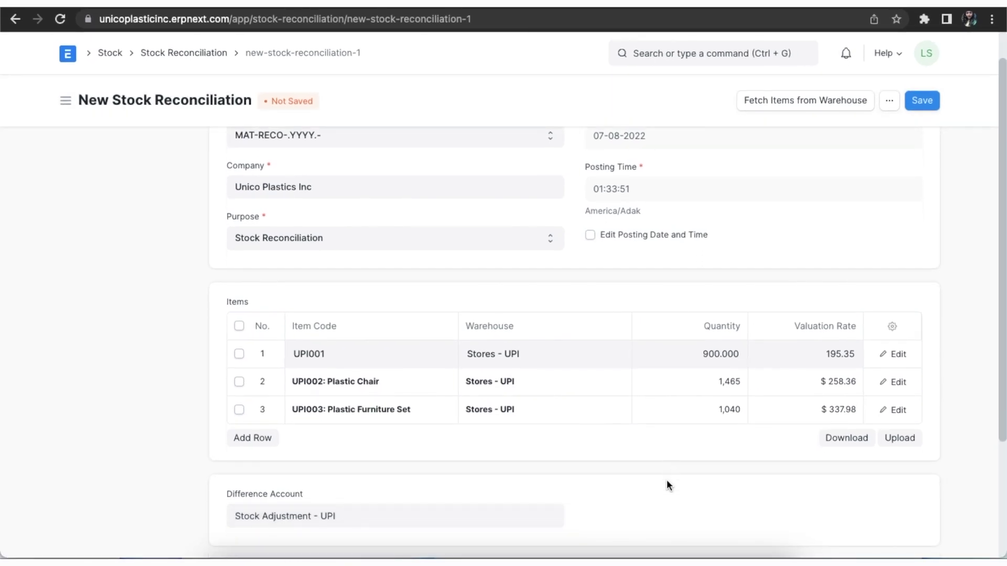
pyautogui.click(703, 383)
pyautogui.write('1500')
pyautogui.click(699, 410)
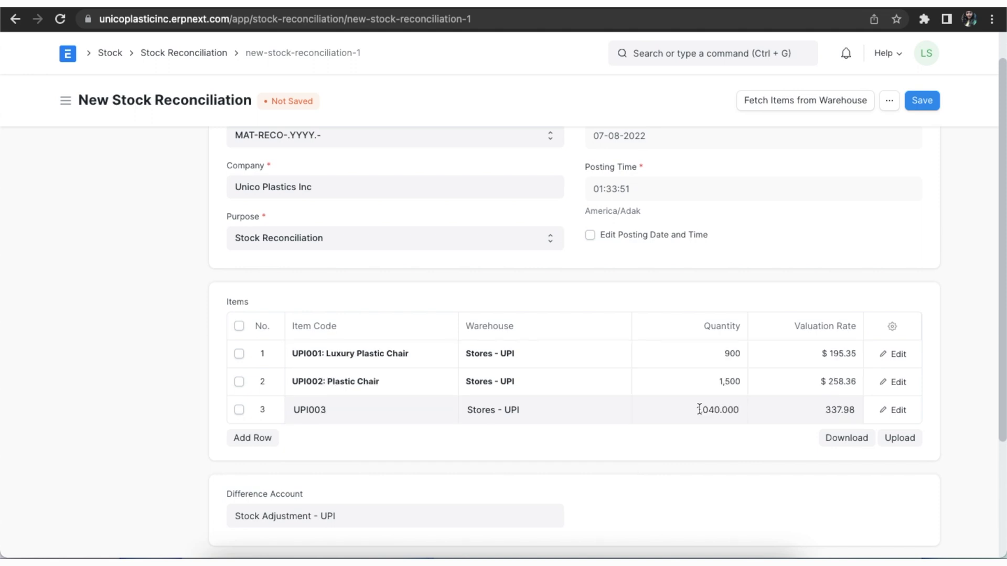
pyautogui.write('1500')
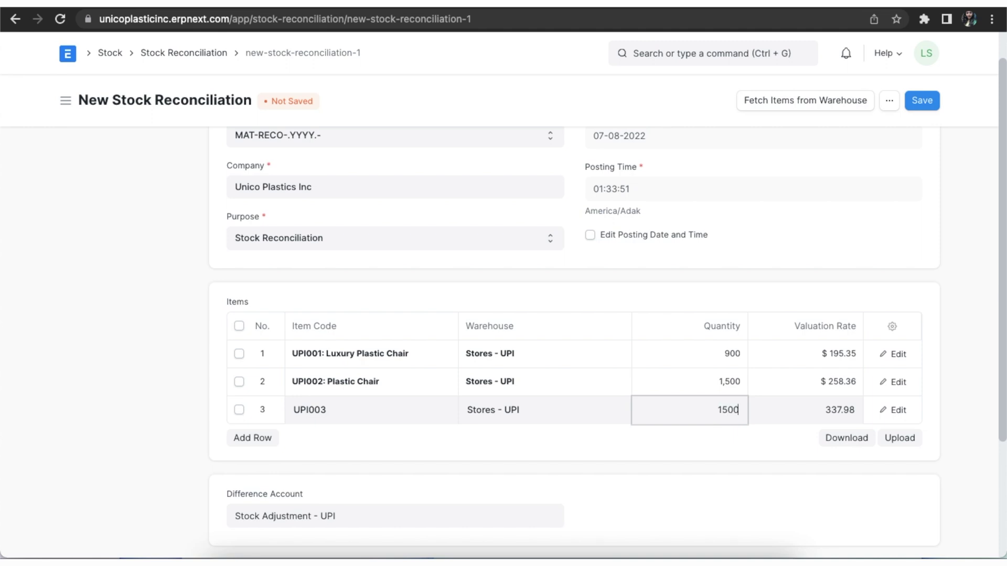
pyautogui.click(685, 441)
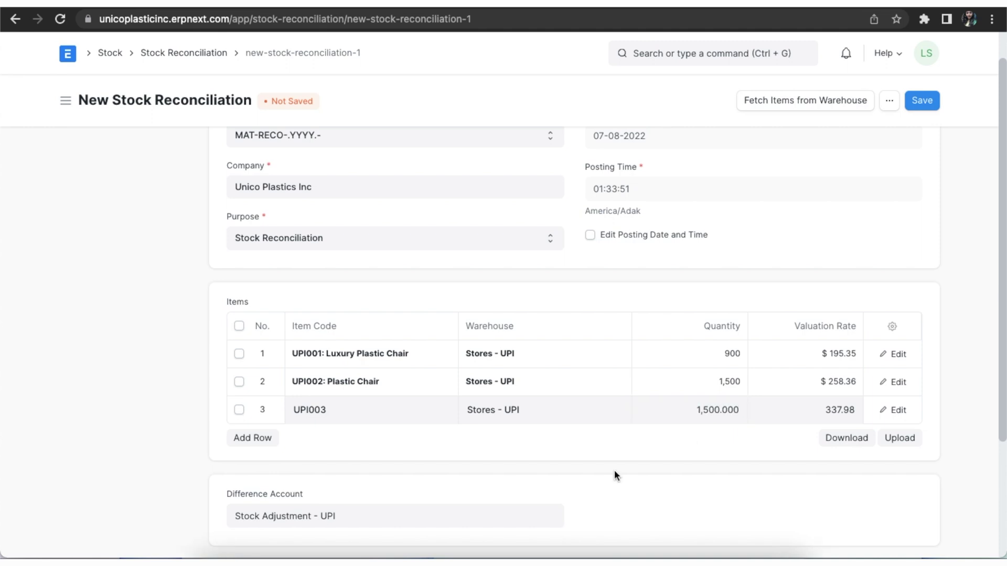
# Step: Review the difference account, save and submit the stock reconciliation, and confirm the submission
pyautogui.scroll(-2, 614, 470)
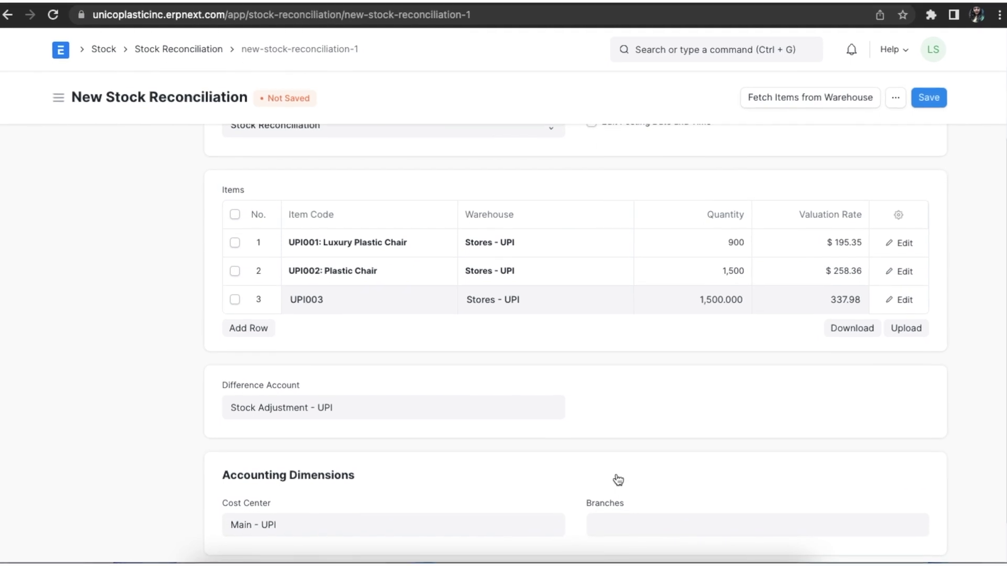
pyautogui.click(346, 414)
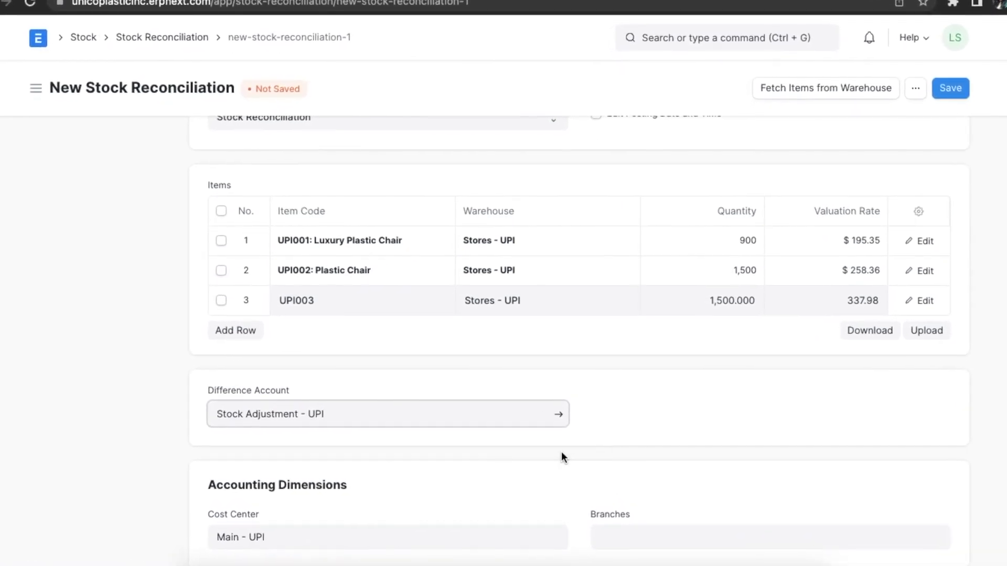
pyautogui.scroll(3, 669, 423)
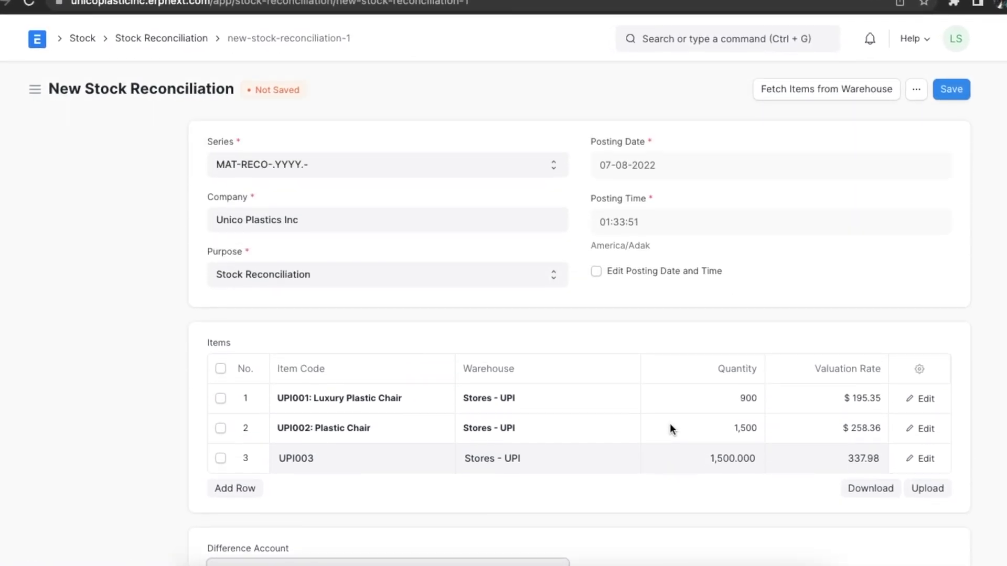
pyautogui.click(951, 89)
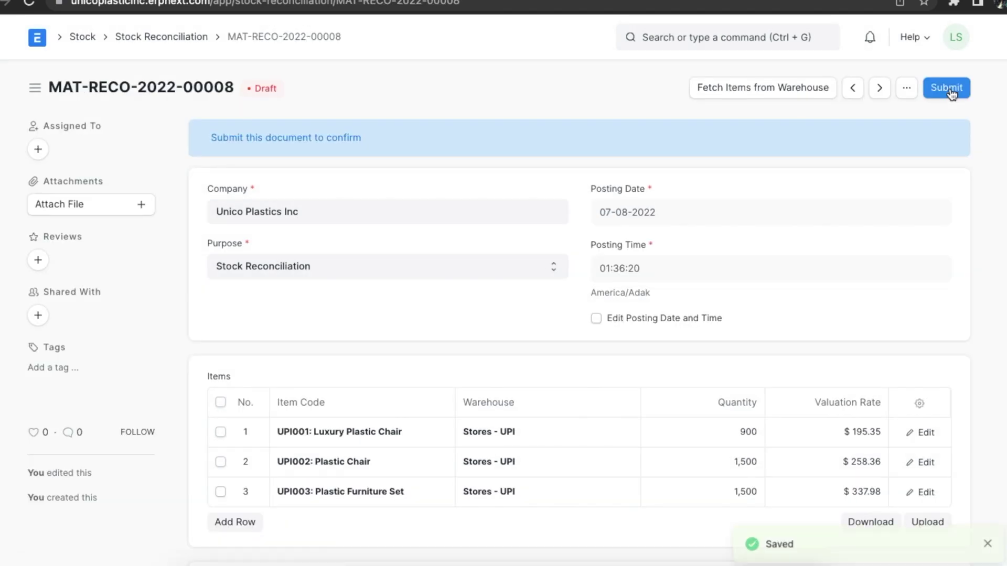
pyautogui.click(948, 88)
pyautogui.click(684, 151)
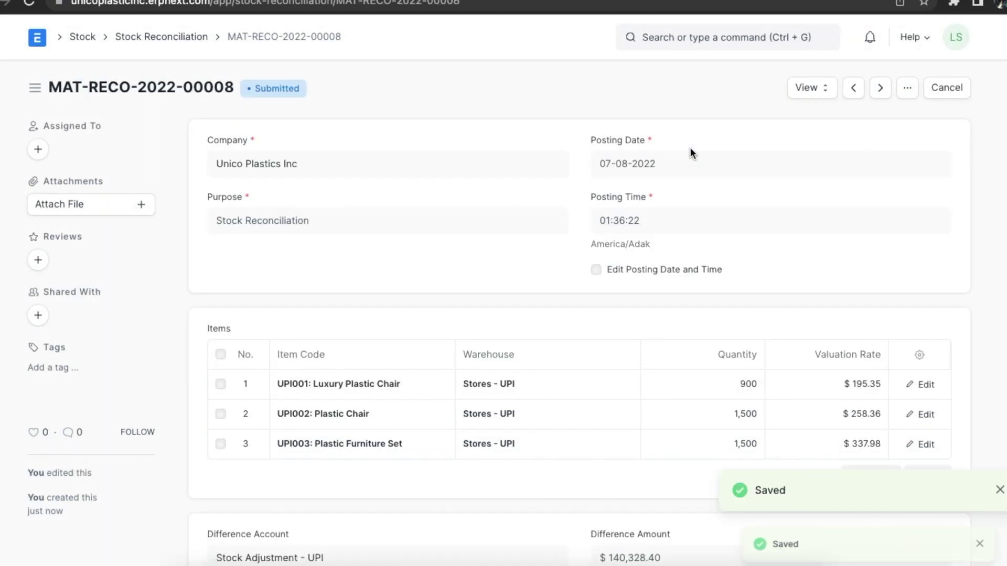
# Step: View the stock ledger of the newly submitted reconciliation for UPI001, UPI002 and UPI003, and return to the document
pyautogui.click(813, 93)
pyautogui.click(820, 122)
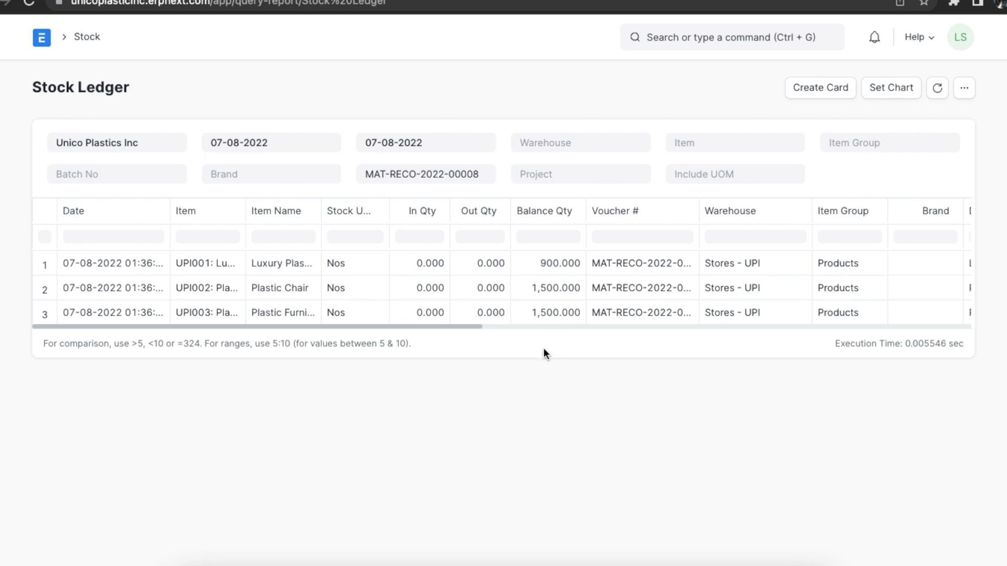
pyautogui.hotkey('alt', 'Left')
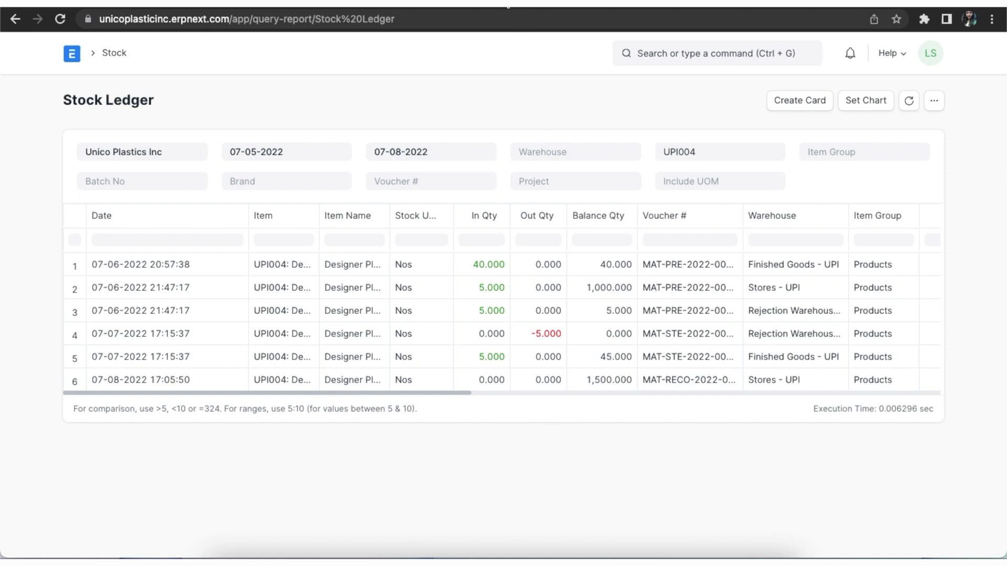
# Step: Review and submit the draft Alpha Inc. purchase receipt for 200 UPI004 chairs, and open its stock ledger
pyautogui.scroll(-5, 654, 317)
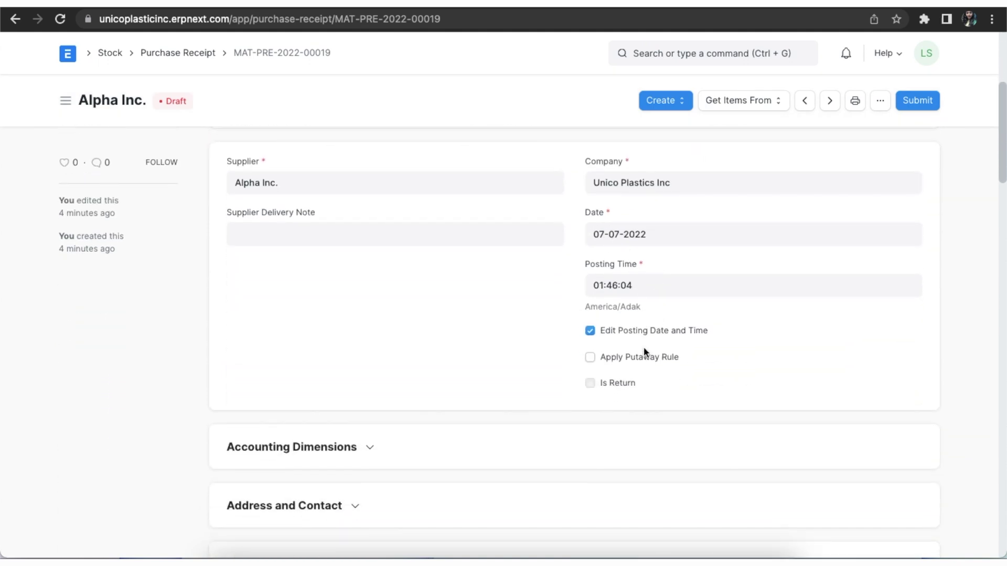
pyautogui.scroll(-6, 644, 347)
pyautogui.scroll(-3, 632, 347)
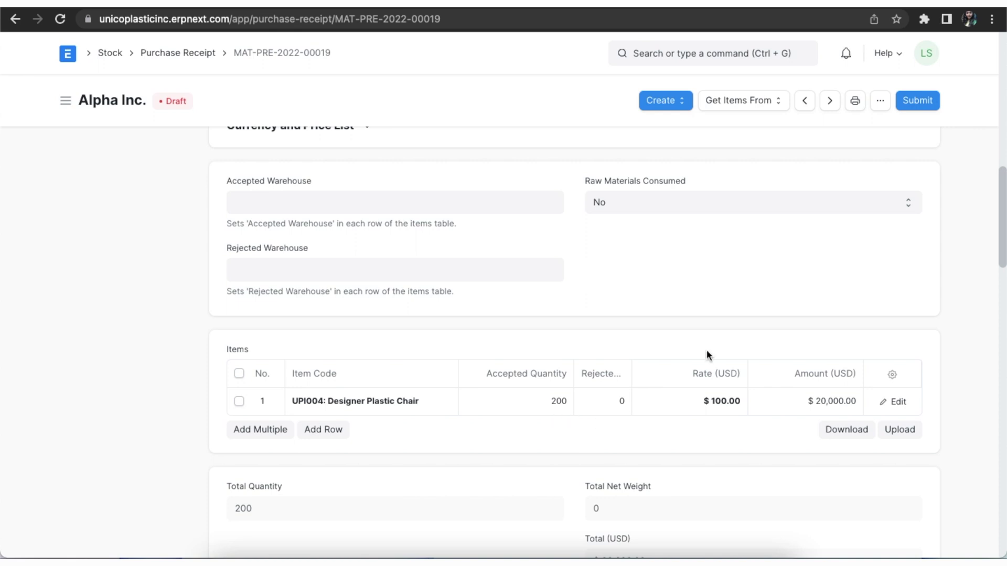
pyautogui.click(911, 100)
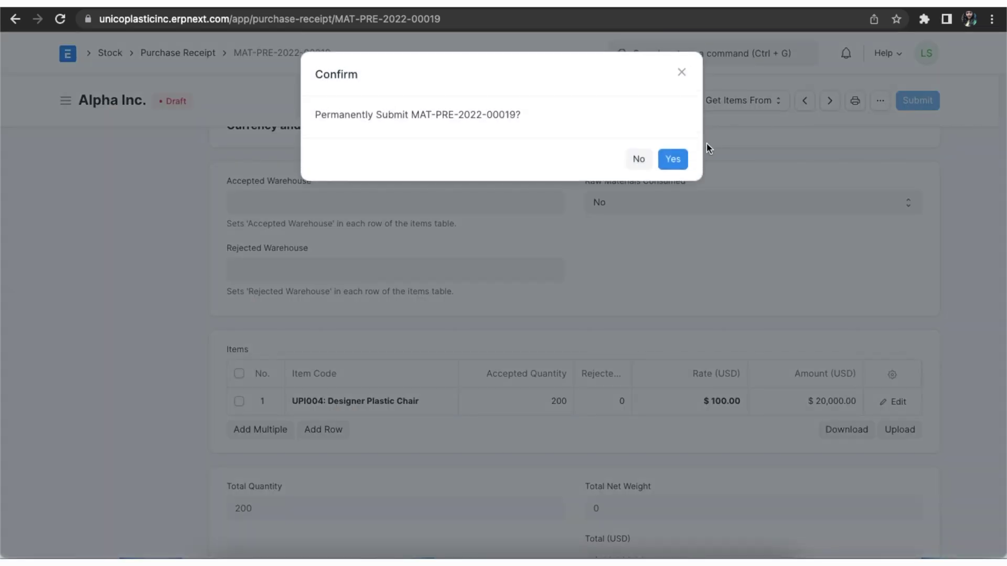
pyautogui.click(668, 151)
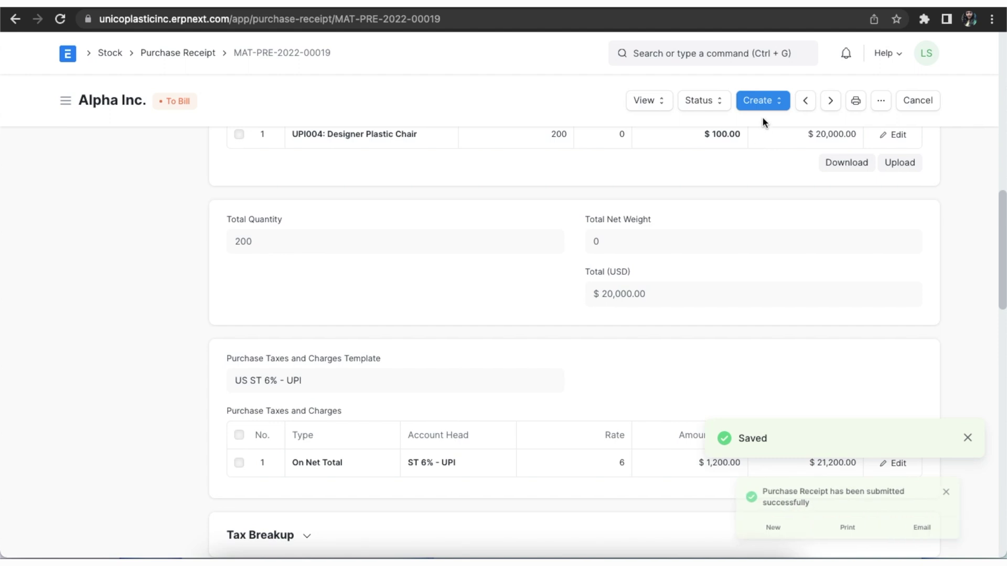
pyautogui.click(646, 103)
pyautogui.click(647, 133)
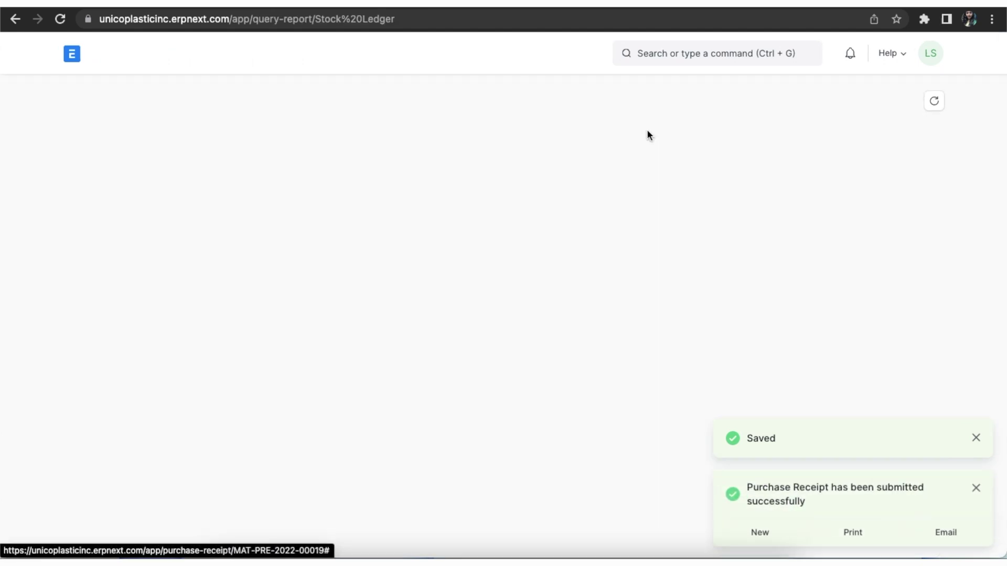
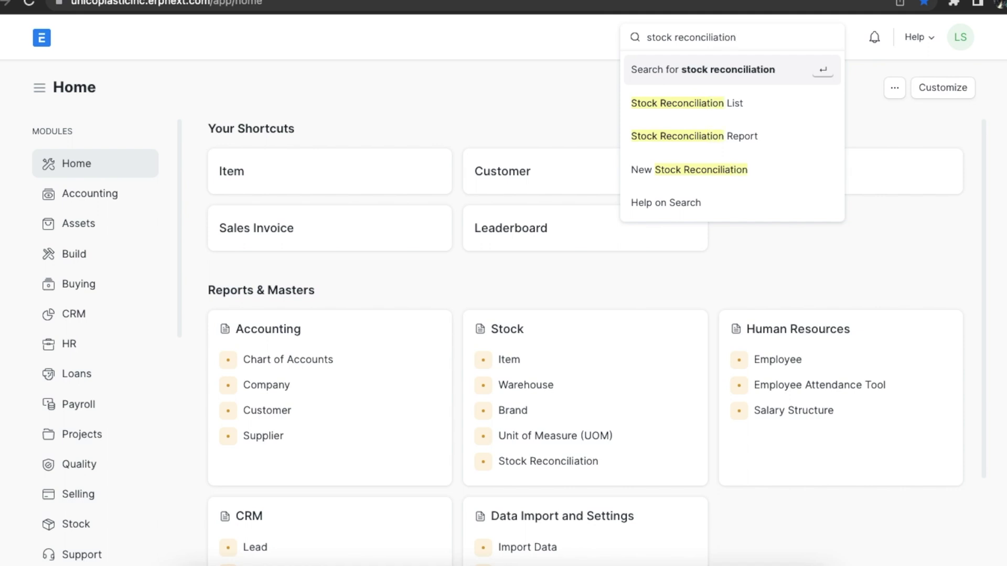
# Step: Create a new stock reconciliation from the Stock Reconciliation list and set its purpose to Stock Reconciliation
pyautogui.click(767, 108)
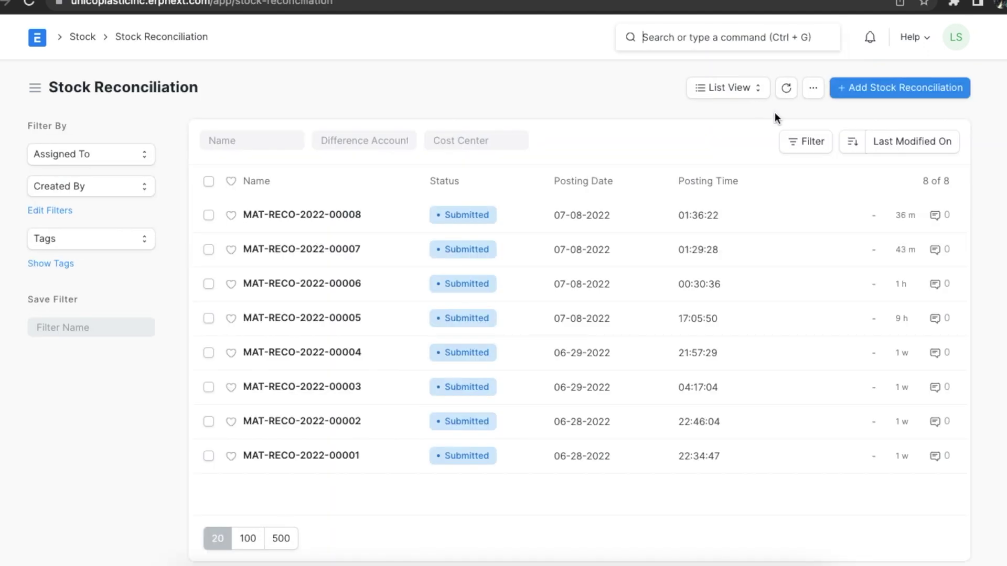
pyautogui.click(870, 89)
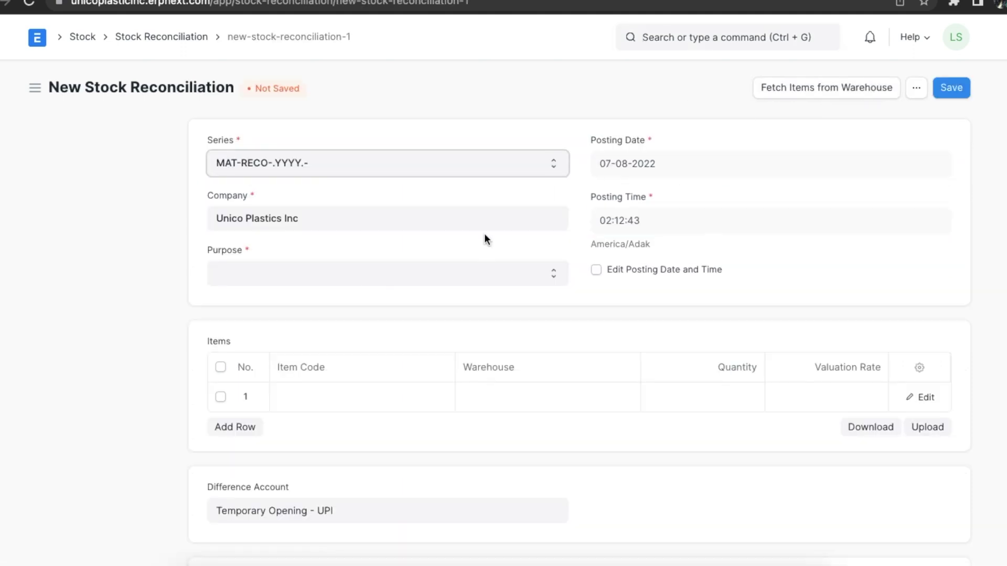
pyautogui.click(463, 269)
pyautogui.click(442, 307)
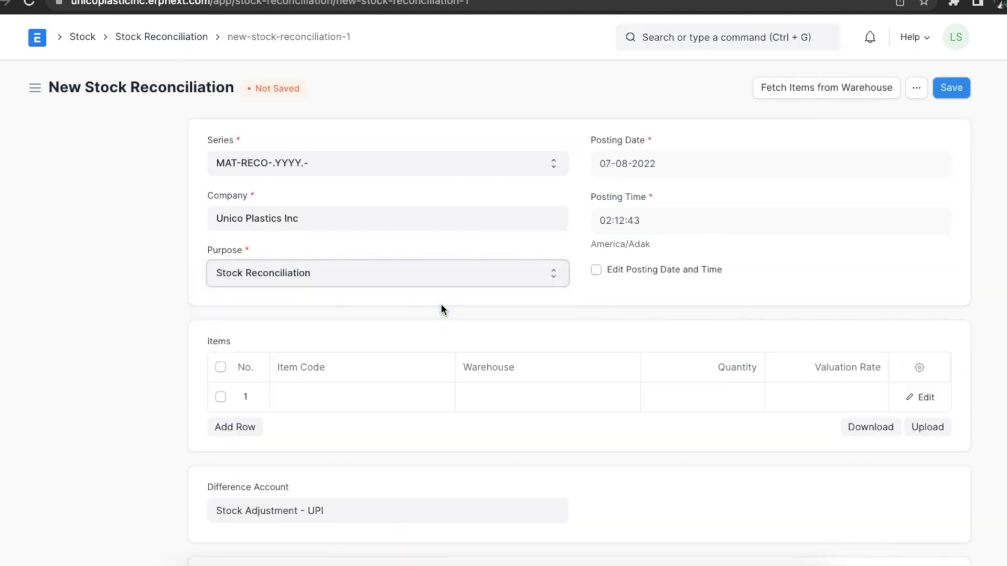
# Step: Enter item UPI0011 with warehouse Stores - UPI in the first row of the items table
pyautogui.click(351, 394)
pyautogui.write('11')
pyautogui.click(336, 434)
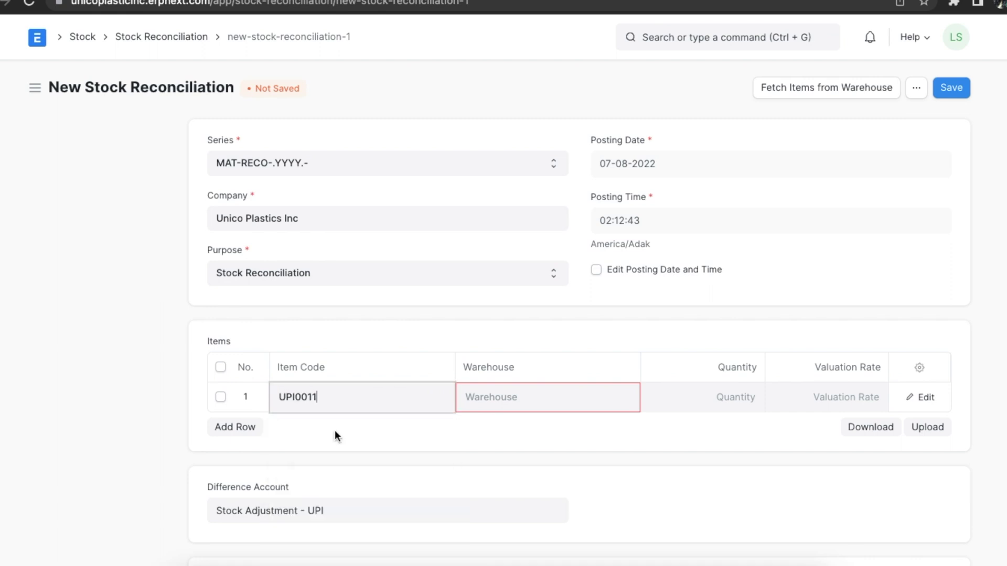
pyautogui.click(495, 397)
pyautogui.write('stor')
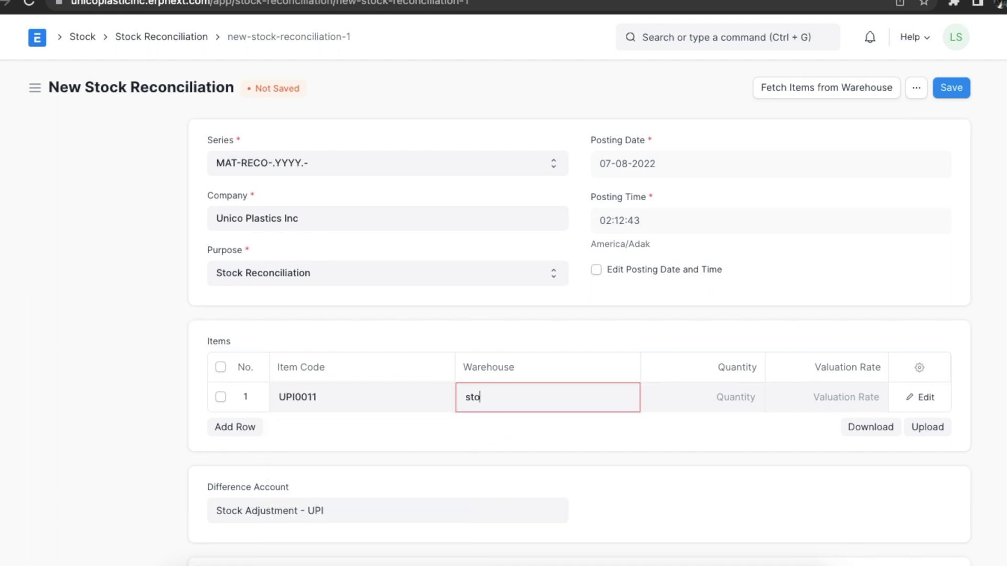
pyautogui.click(489, 433)
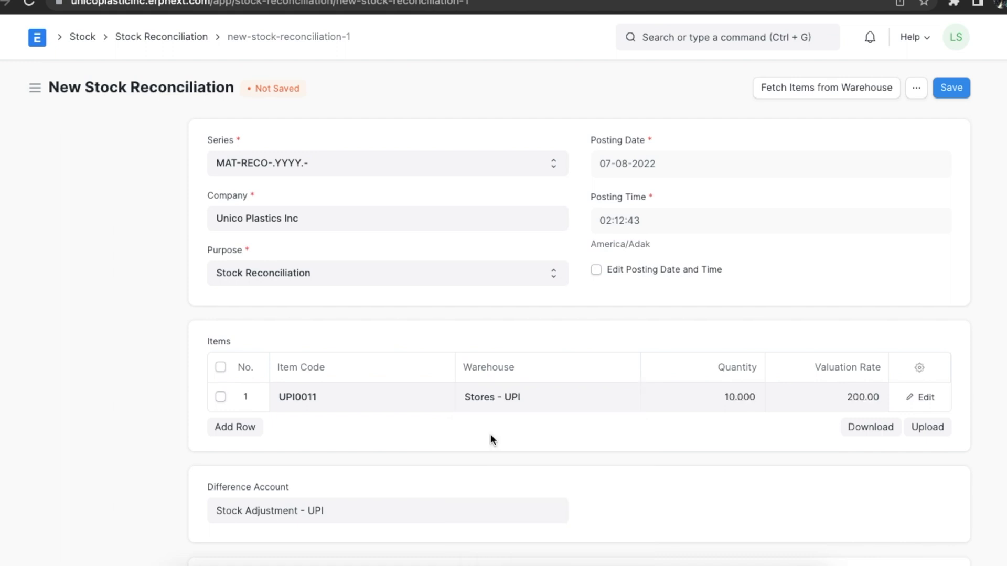
# Step: Set the UPI0011 row's quantity to 5 and its valuation rate to 300
pyautogui.click(714, 395)
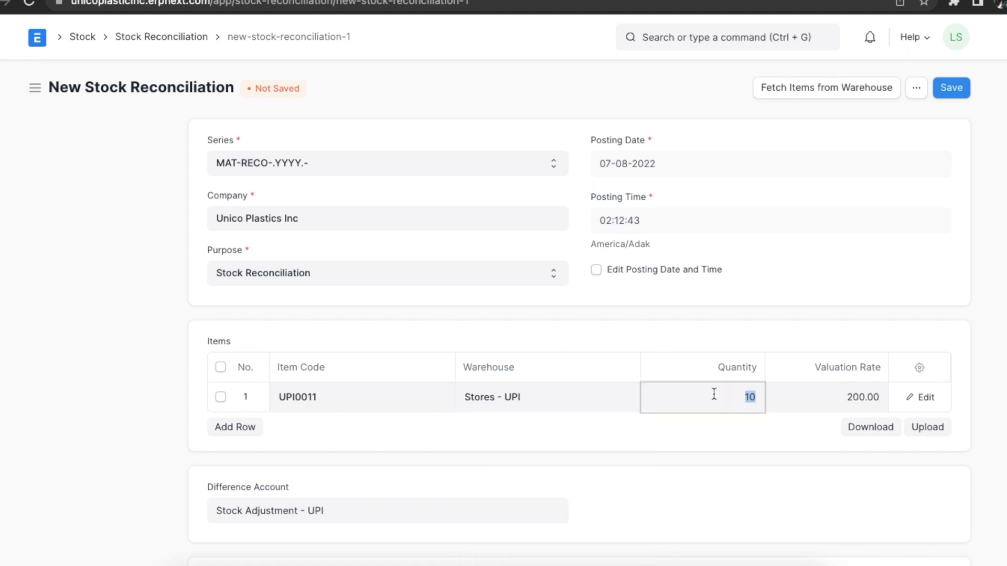
pyautogui.write('5')
pyautogui.click(787, 430)
pyautogui.click(827, 389)
pyautogui.write('300')
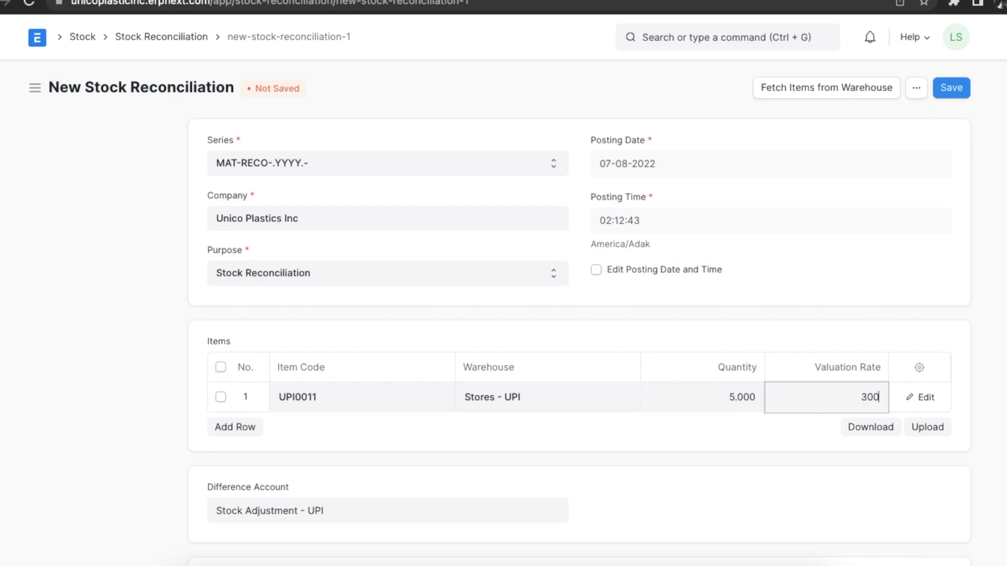
# Step: Replace the serial numbers in the UPI0011 row's details with SNPC00014 through SNPC00018 and close the row
pyautogui.click(924, 398)
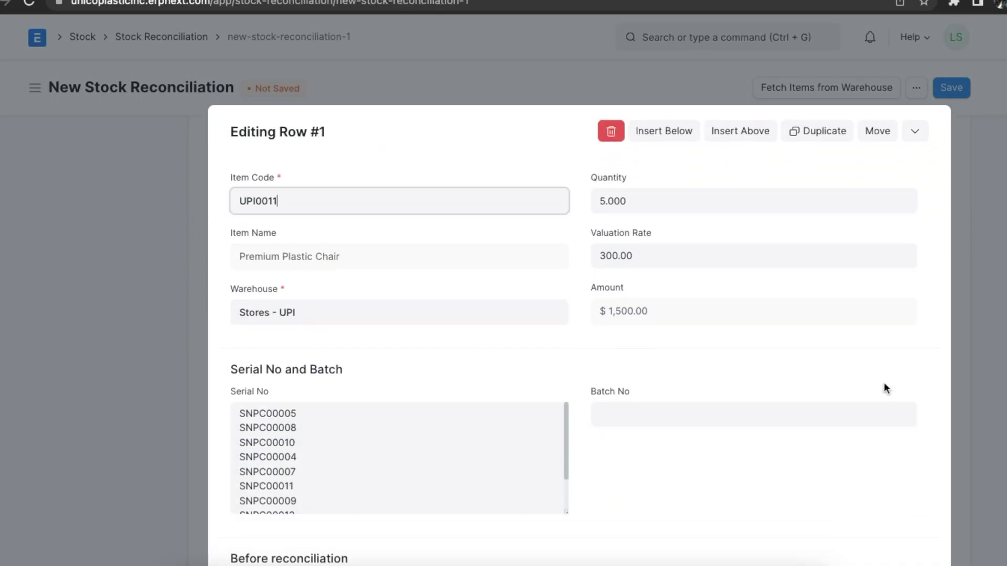
pyautogui.click(469, 470)
pyautogui.hotkey('ctrl', 'a')
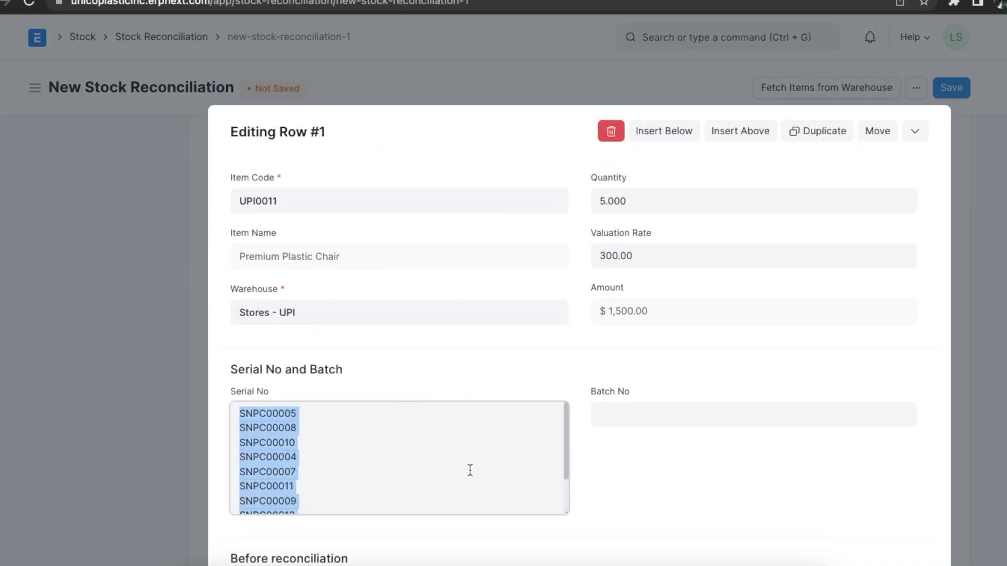
pyautogui.press('BackSpace')
pyautogui.hotkey('ctrl', 'v')
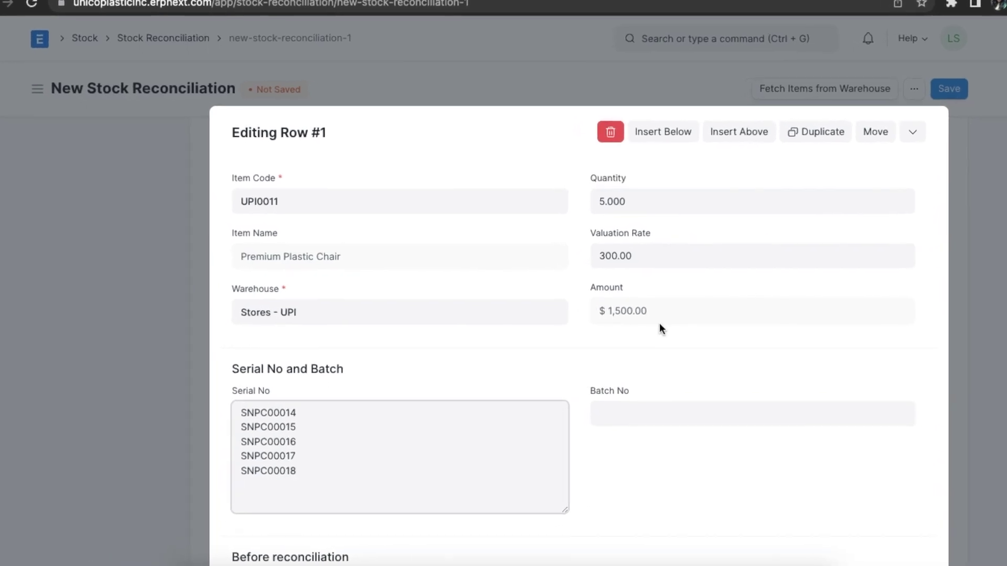
pyautogui.click(967, 203)
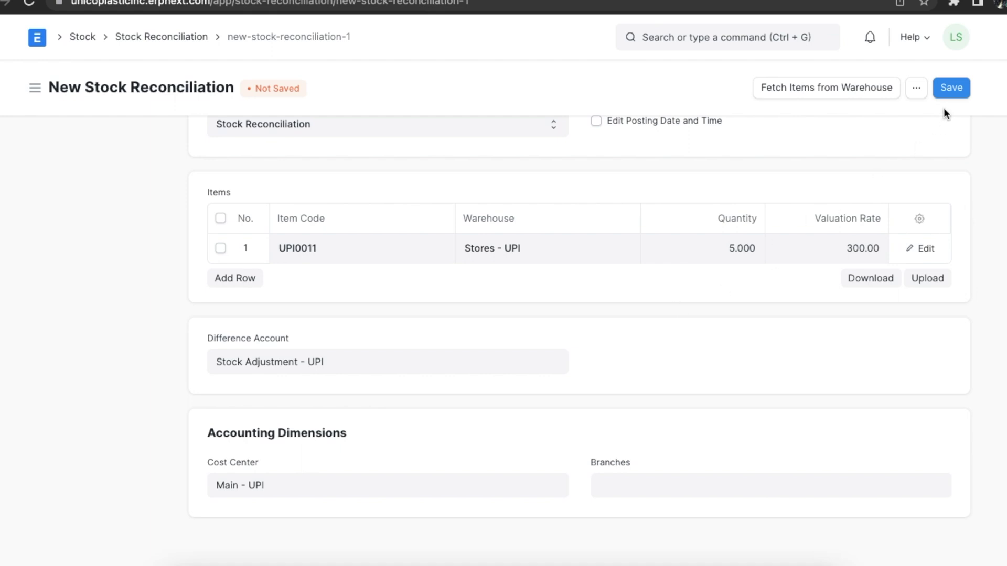
# Step: Save and submit the UPI0011 stock reconciliation, confirm the submission, and dismiss the serial number message
pyautogui.click(951, 90)
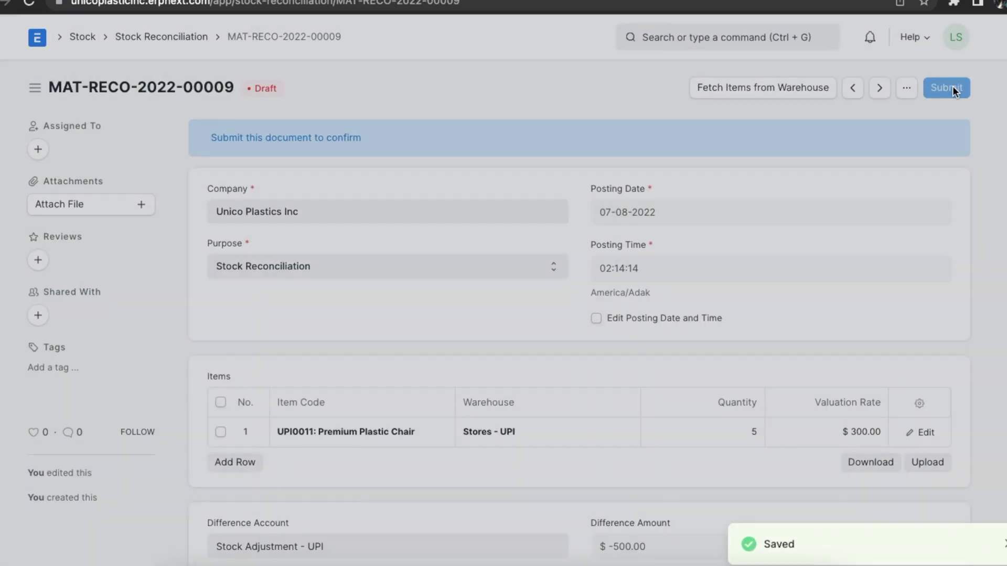
pyautogui.click(949, 88)
pyautogui.click(683, 149)
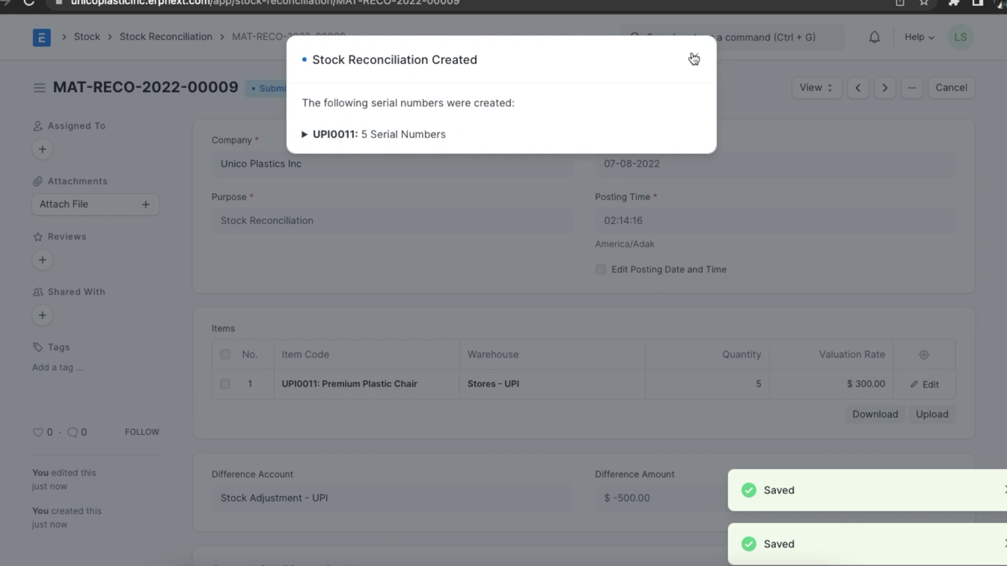
pyautogui.click(692, 58)
# Step: View the accounting ledger of the submitted UPI0011 reconciliation, return to the document, and open its stock ledger
pyautogui.click(804, 94)
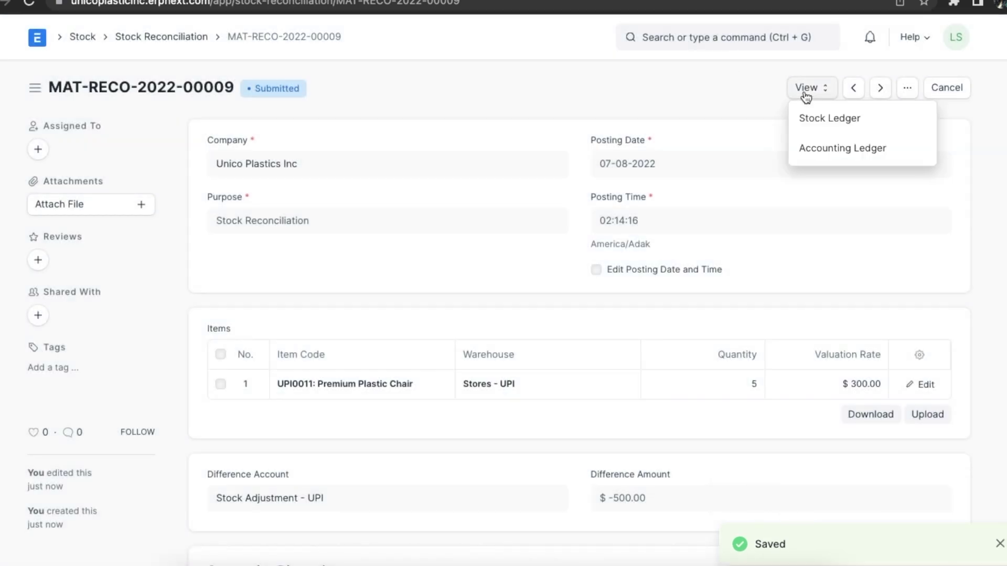
pyautogui.click(900, 151)
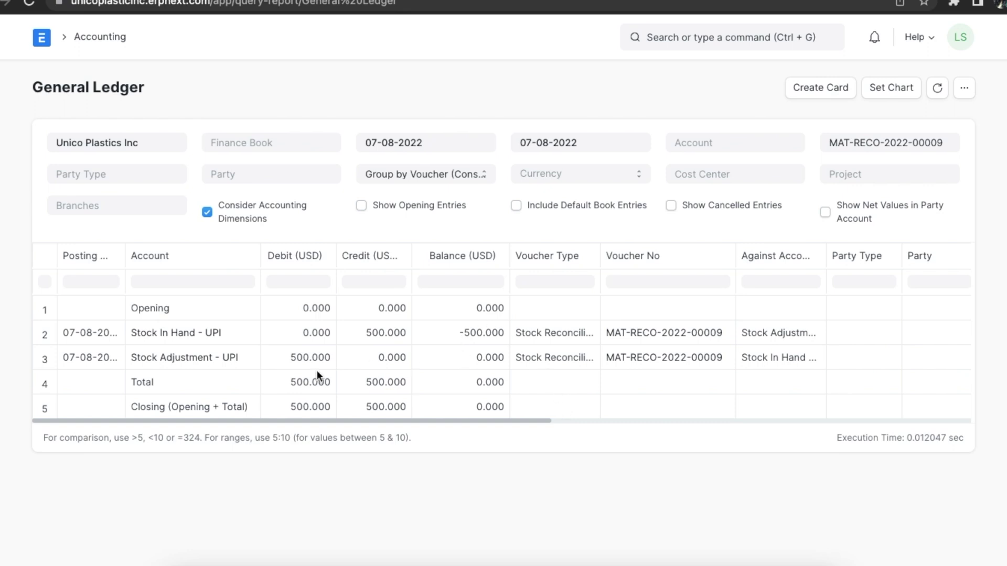
pyautogui.hotkey('alt', 'Left')
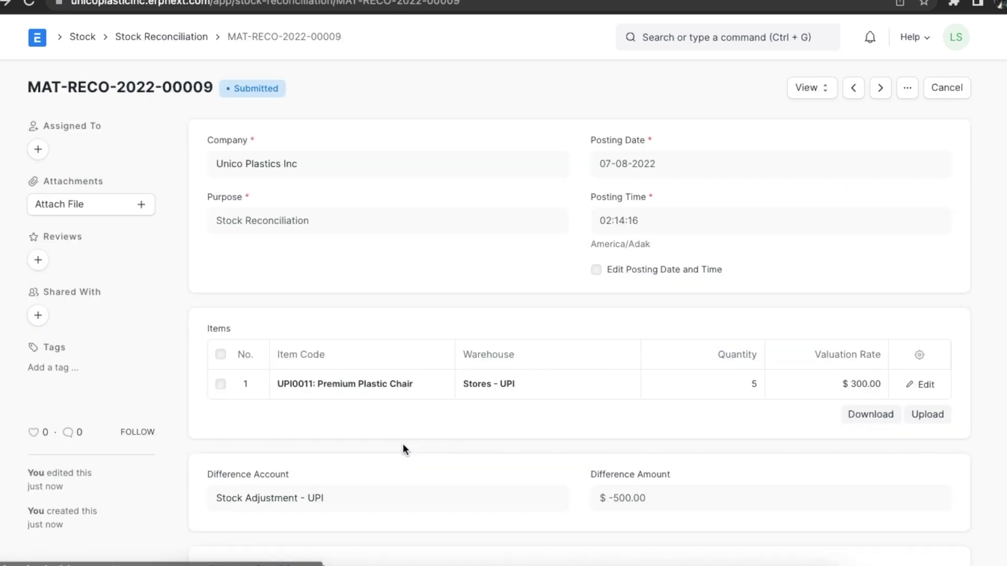
pyautogui.click(811, 88)
pyautogui.click(822, 118)
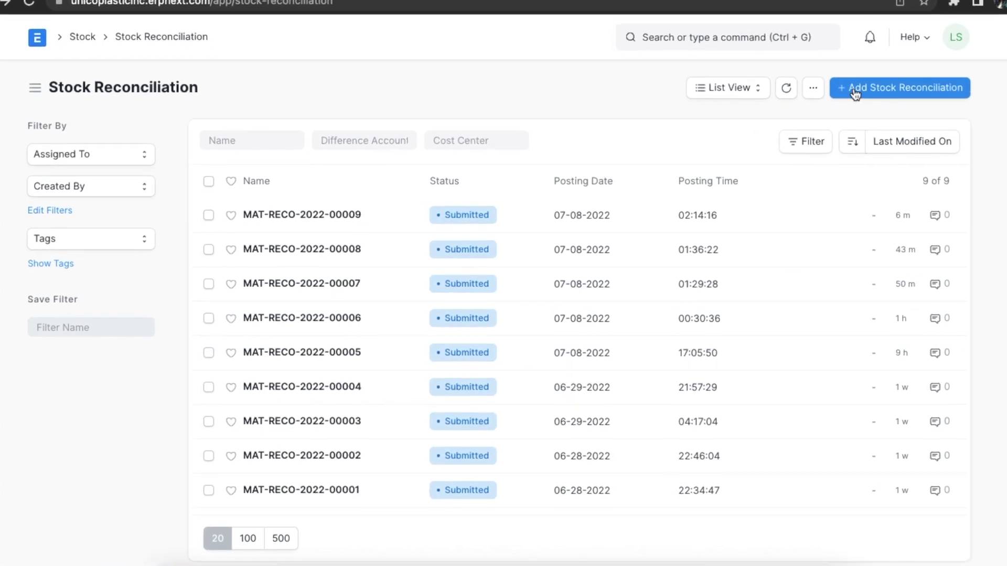
# Step: Start another stock reconciliation with the purpose Stock Reconciliation
pyautogui.click(854, 91)
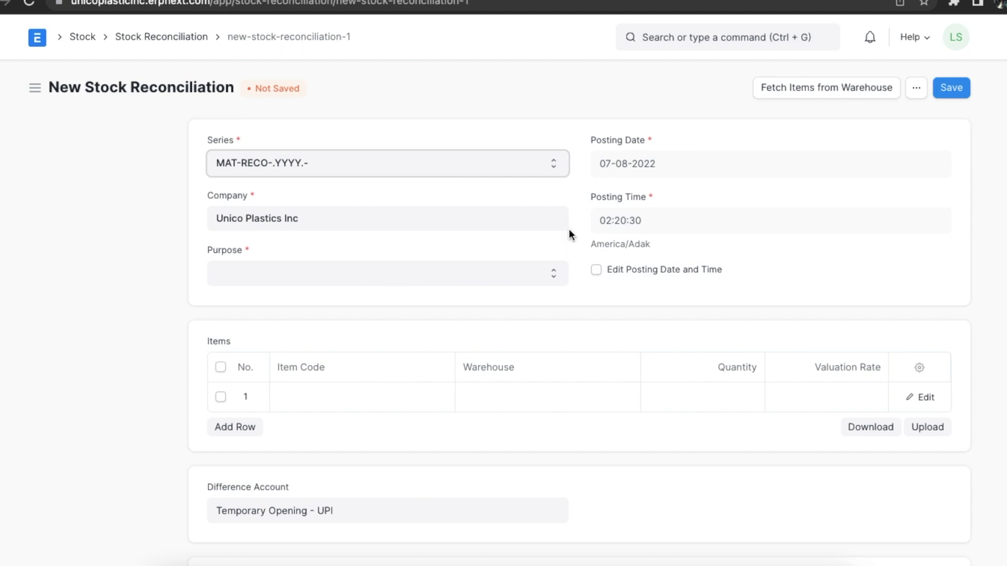
pyautogui.click(555, 277)
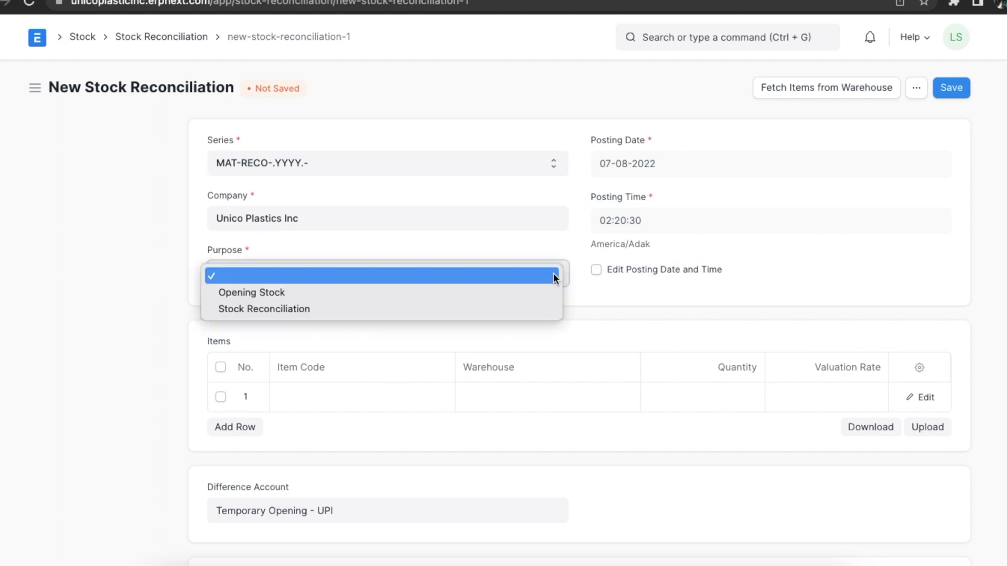
pyautogui.click(545, 313)
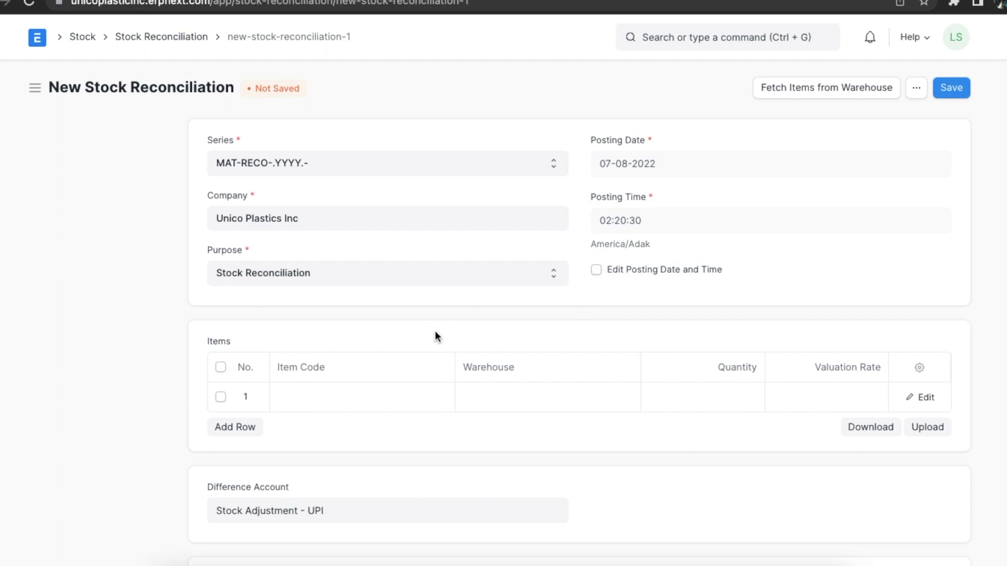
# Step: Enter item UPI0014 with warehouse Stores - UPI in the first row of the items table
pyautogui.click(369, 401)
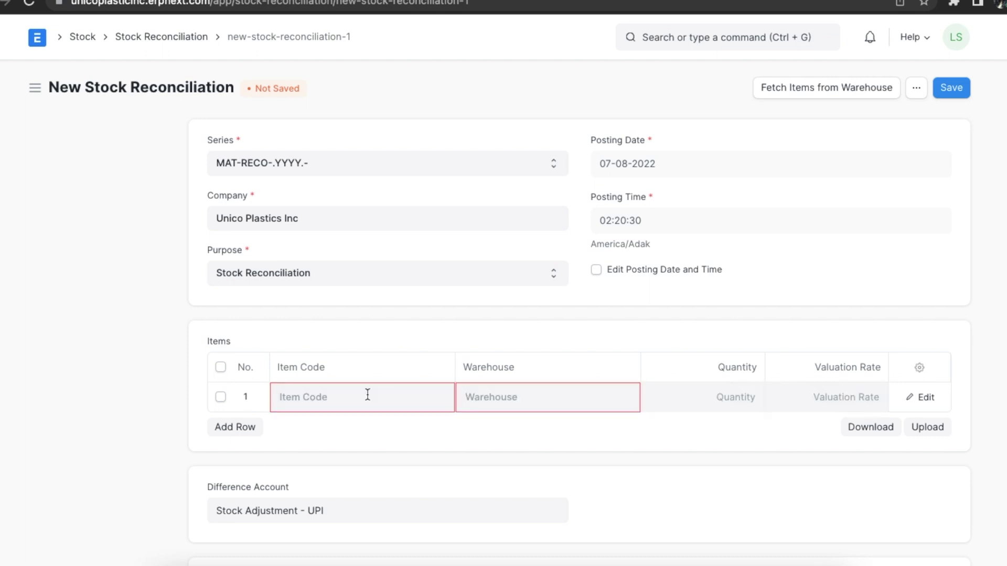
pyautogui.write('14')
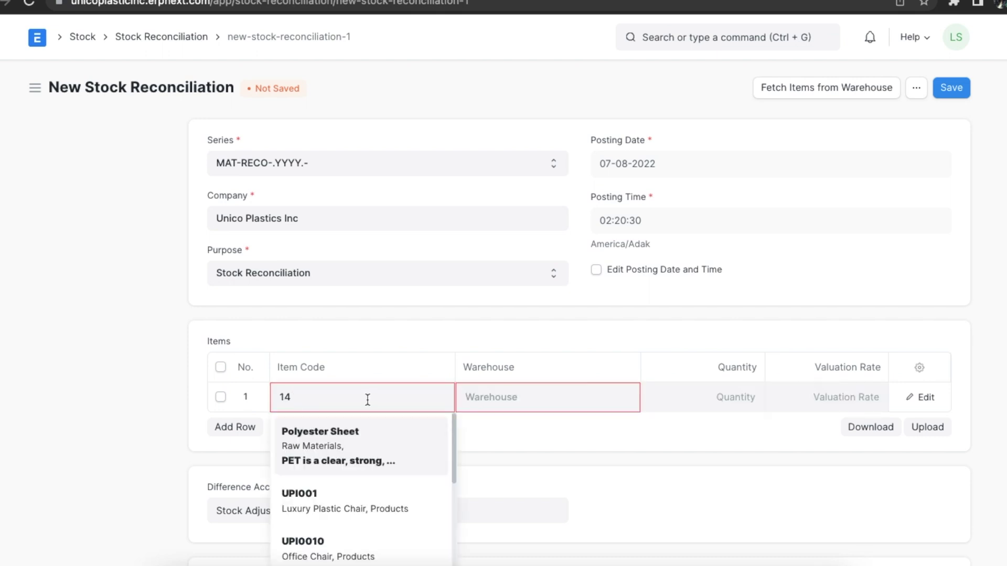
pyautogui.press('Return')
pyautogui.click(553, 394)
pyautogui.write('sto')
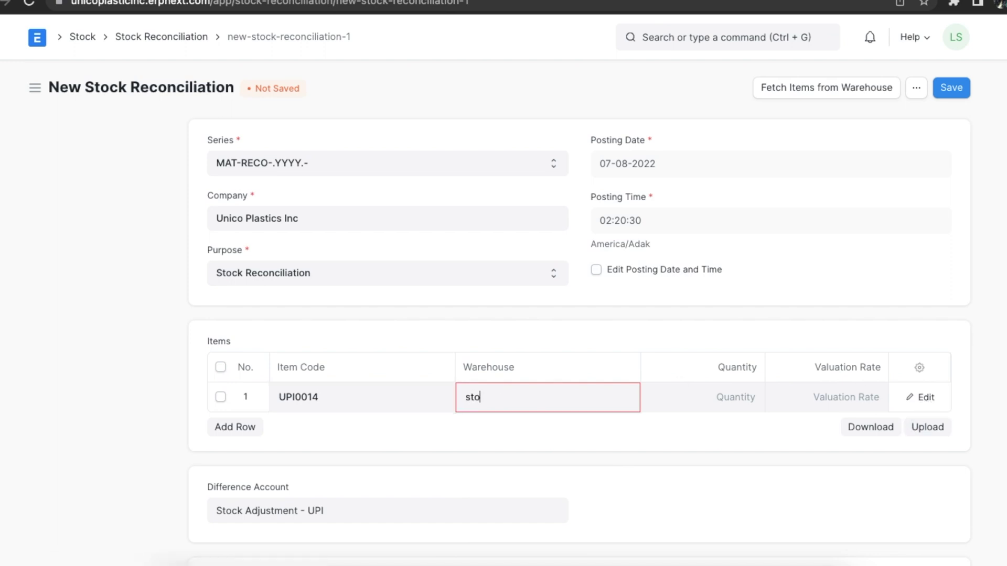
pyautogui.click(546, 433)
# Step: Set the UPI0014 row's batch number to 53GDHSY in its details and its quantity to 100
pyautogui.click(925, 397)
pyautogui.click(690, 415)
pyautogui.write('53GDHSY')
pyautogui.click(663, 449)
pyautogui.click(130, 283)
pyautogui.click(694, 251)
pyautogui.write('100')
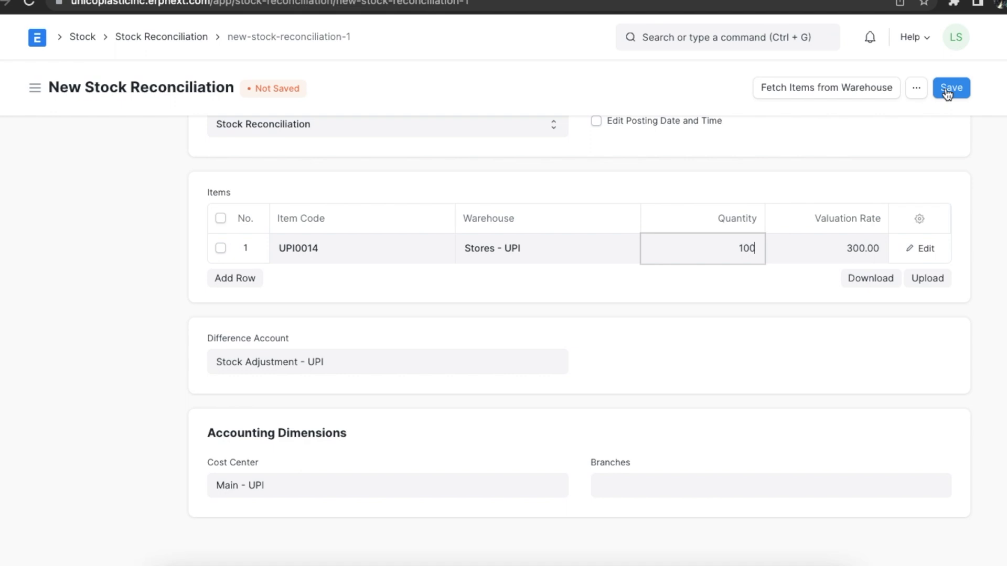
# Step: Save and submit the UPI0014 stock reconciliation and confirm the permanent submission
pyautogui.click(947, 90)
pyautogui.click(946, 89)
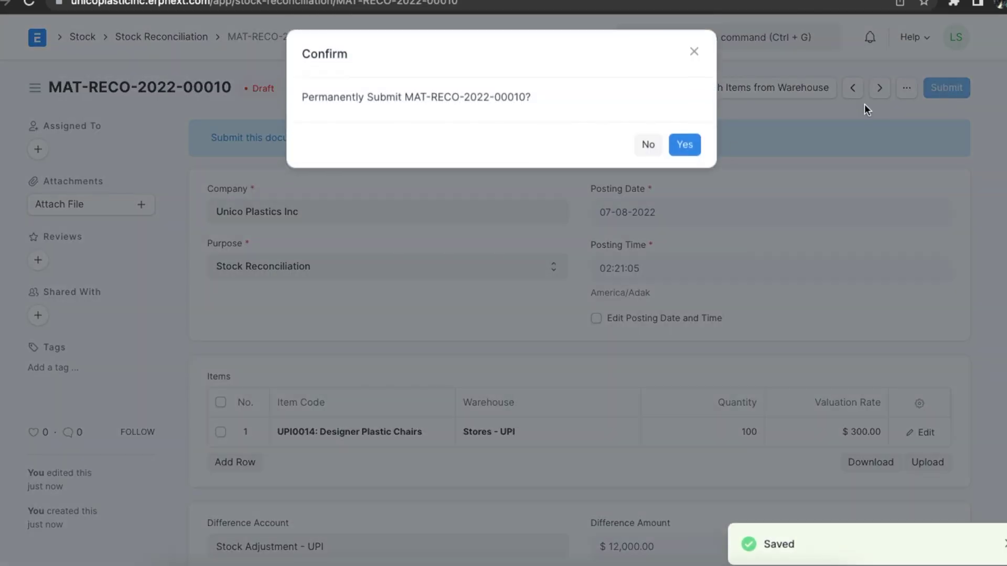
pyautogui.click(684, 145)
# Step: Search for "batch wi" and open the Batch-Wise Balance History report
pyautogui.click(700, 36)
pyautogui.write('batch wi')
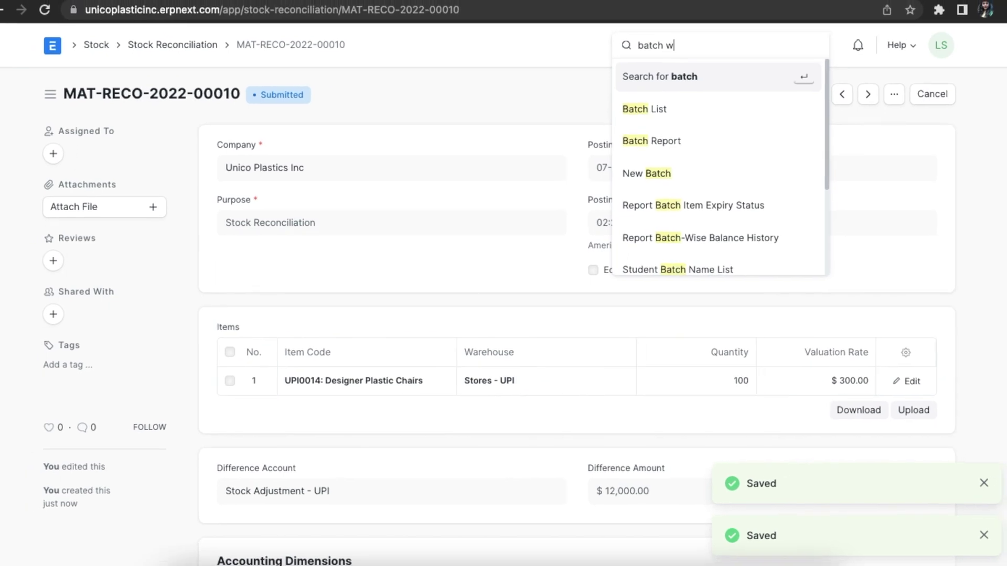
pyautogui.click(695, 107)
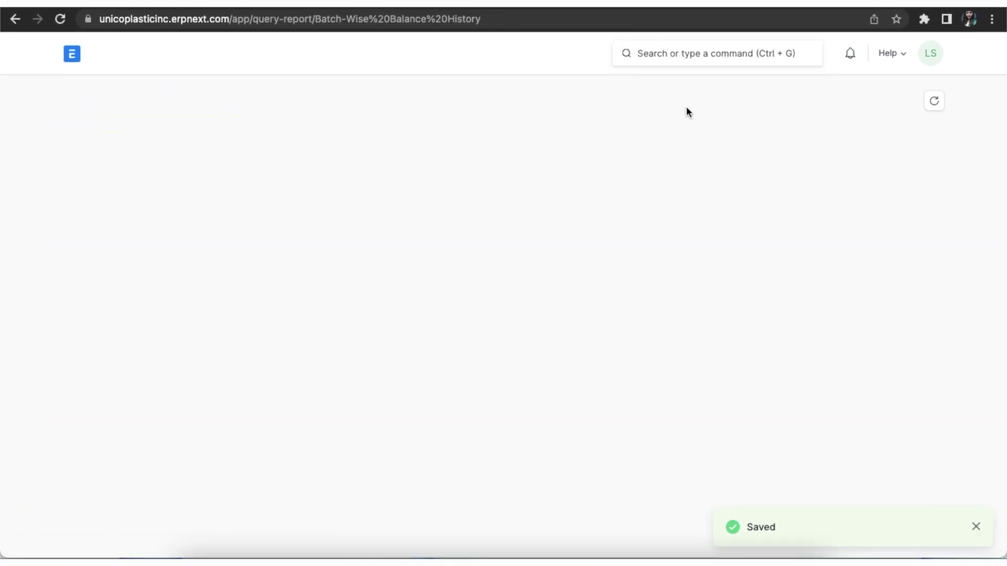